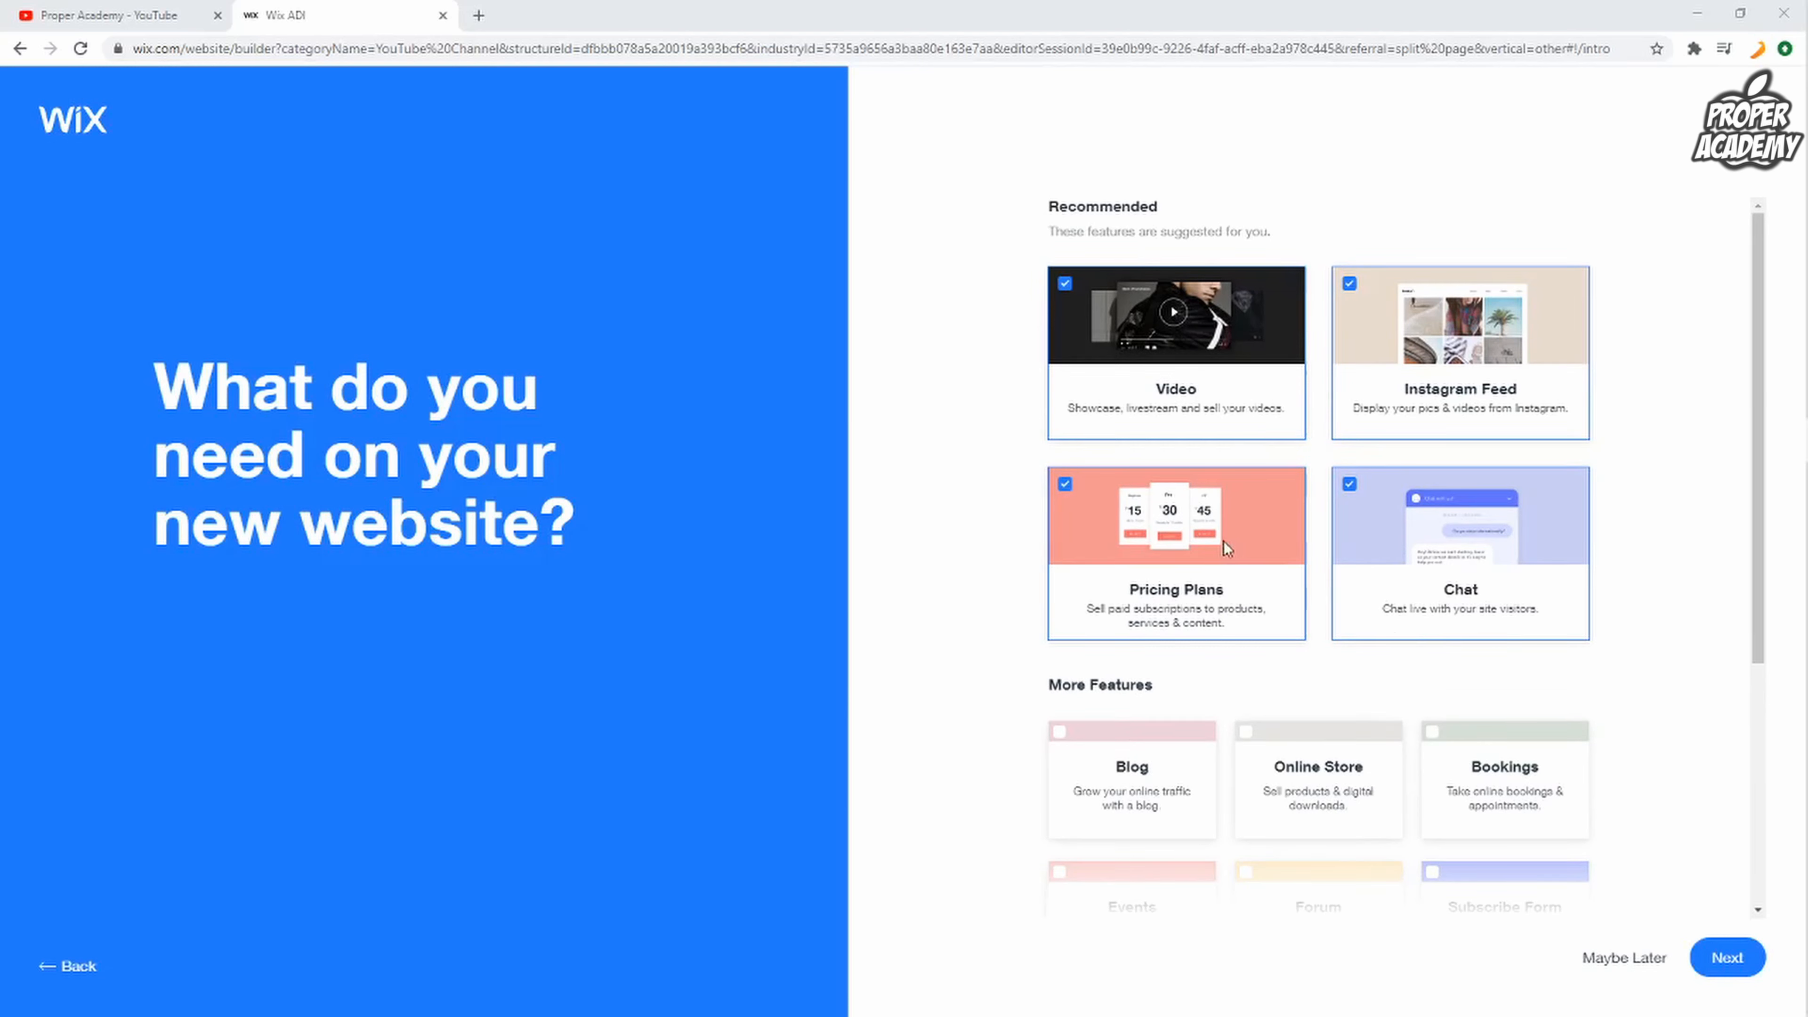
Step: Accept the recommended site features and name the site Proper Academy
left_click(1728, 957)
type("Proper Acdem")
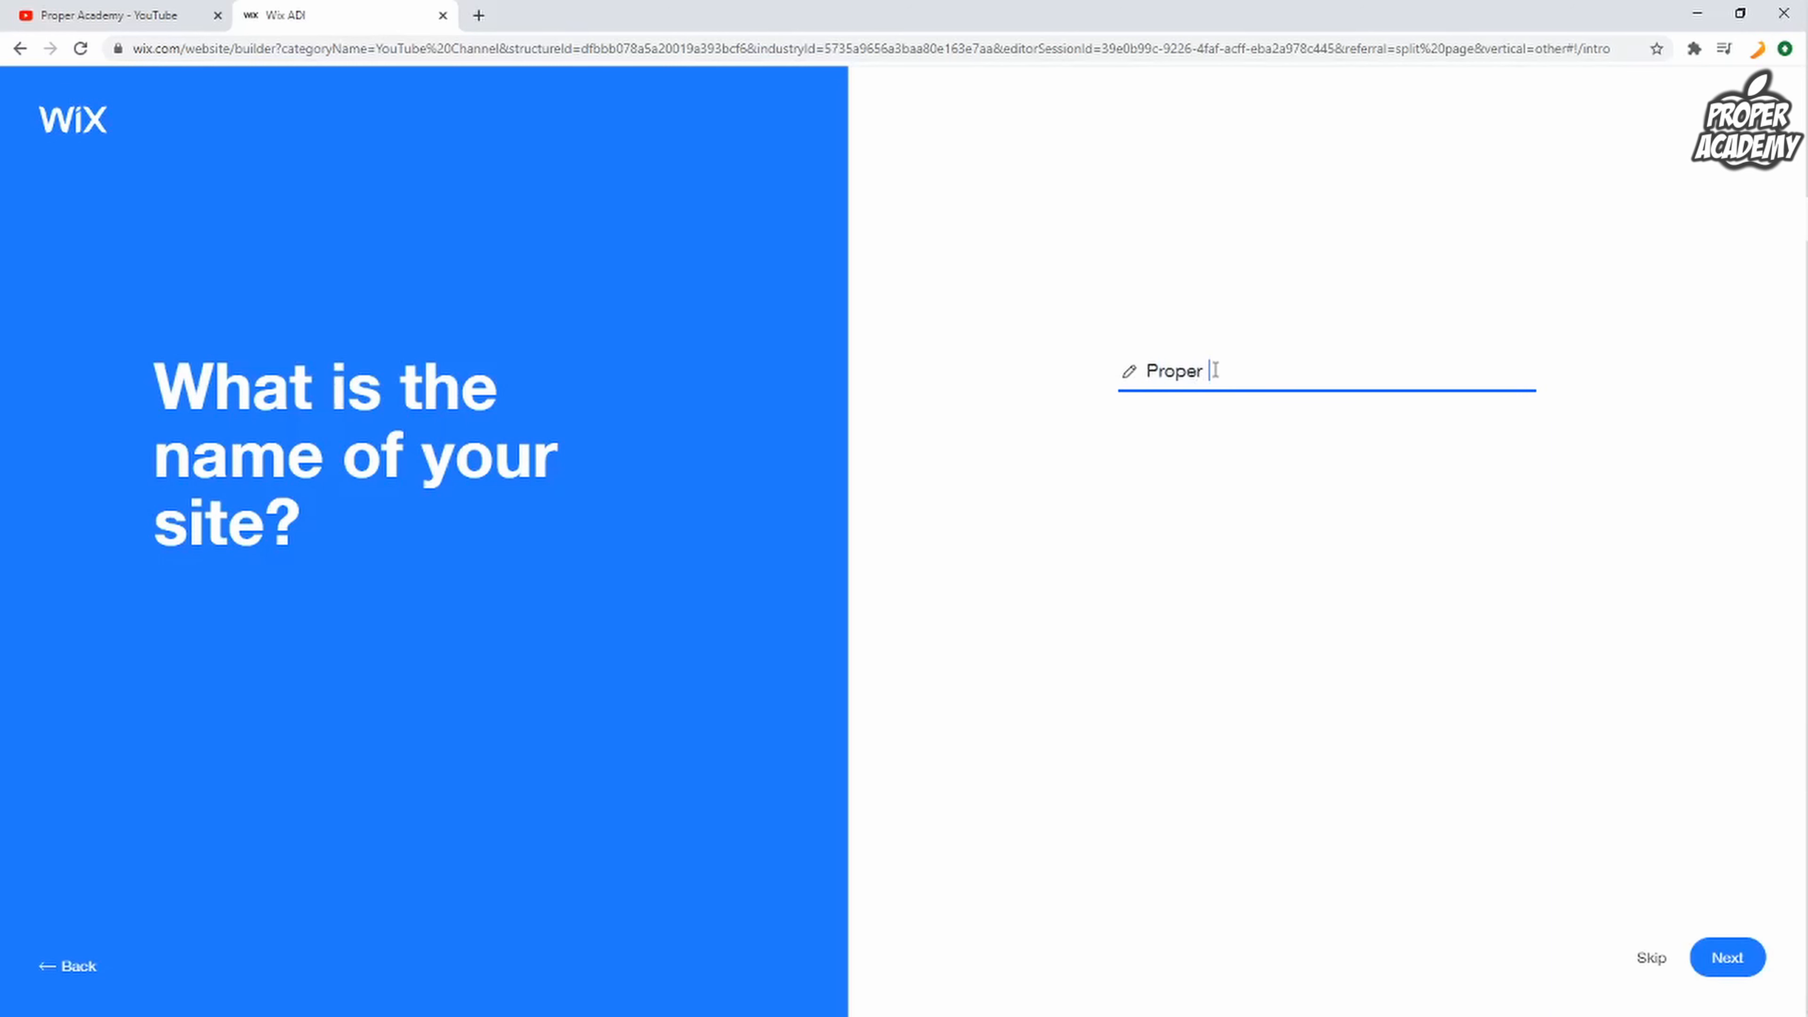
key("BackSpace")
key("BackSpace")
key("BackSpace")
type("ademy")
left_click(1740, 954)
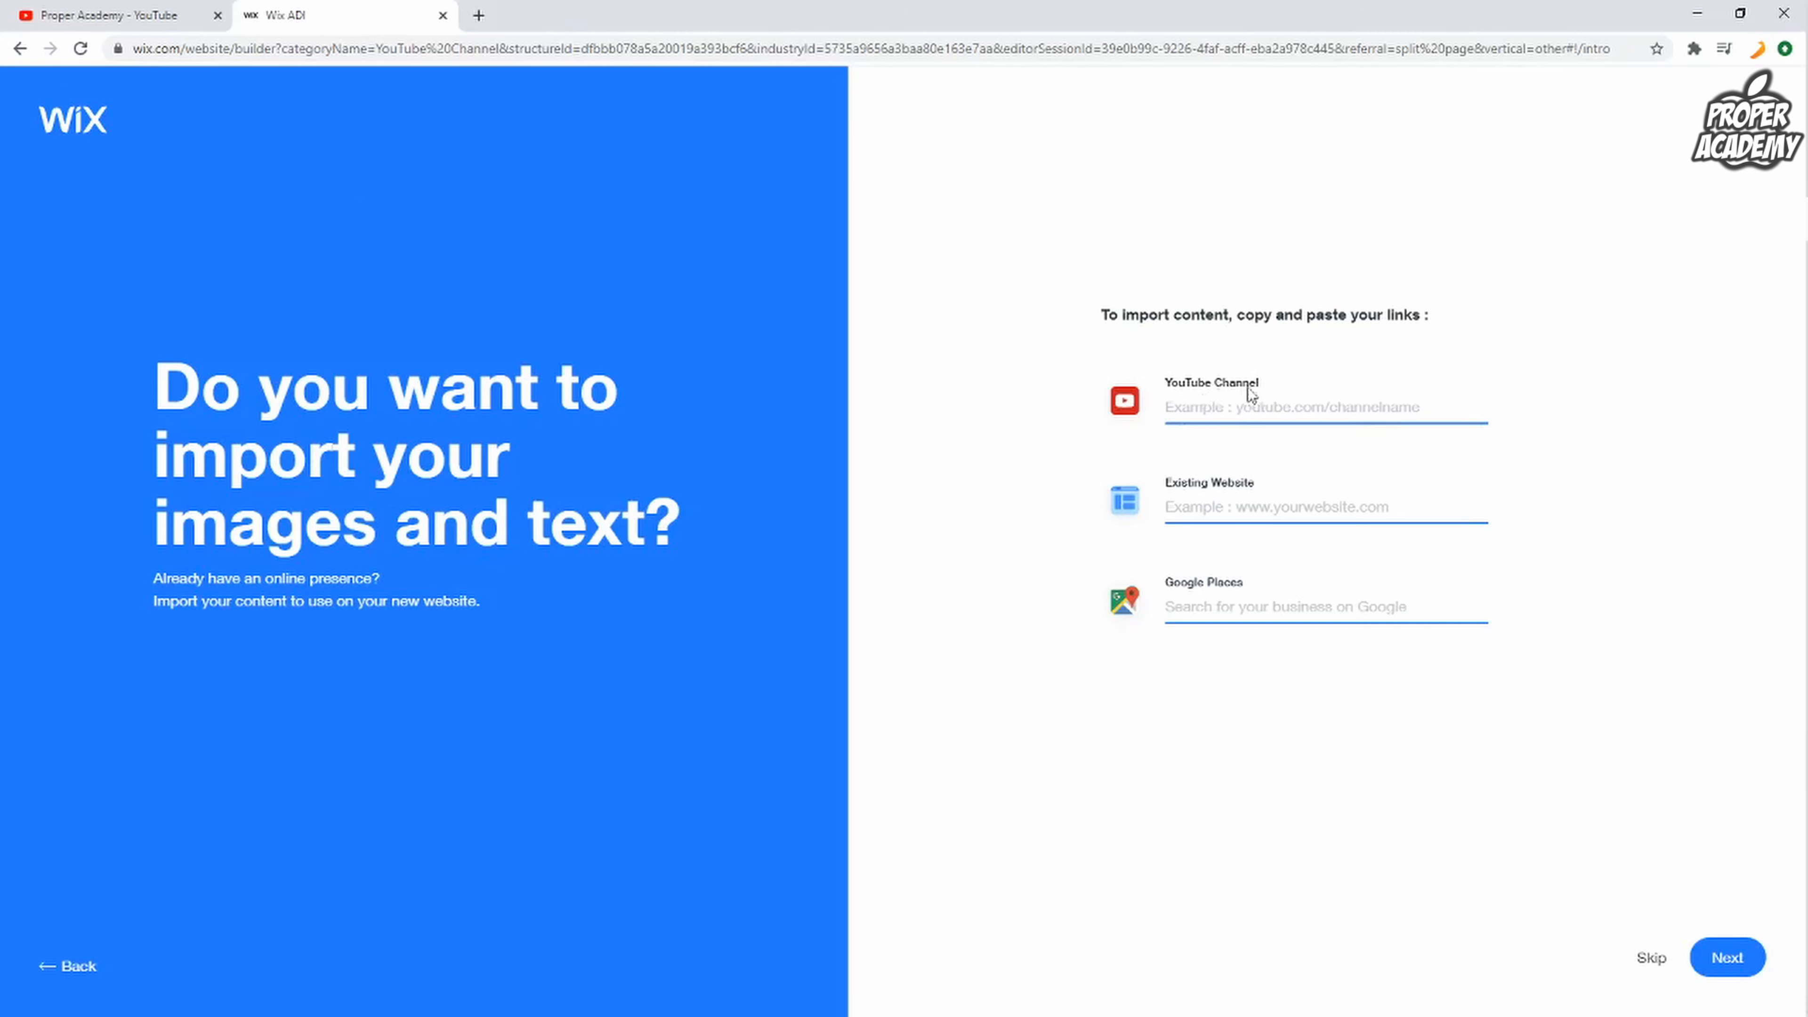
Step: Copy the Proper Academy channel's URL from YouTube and submit it as the YouTube Channel link for importing content
left_click(110, 15)
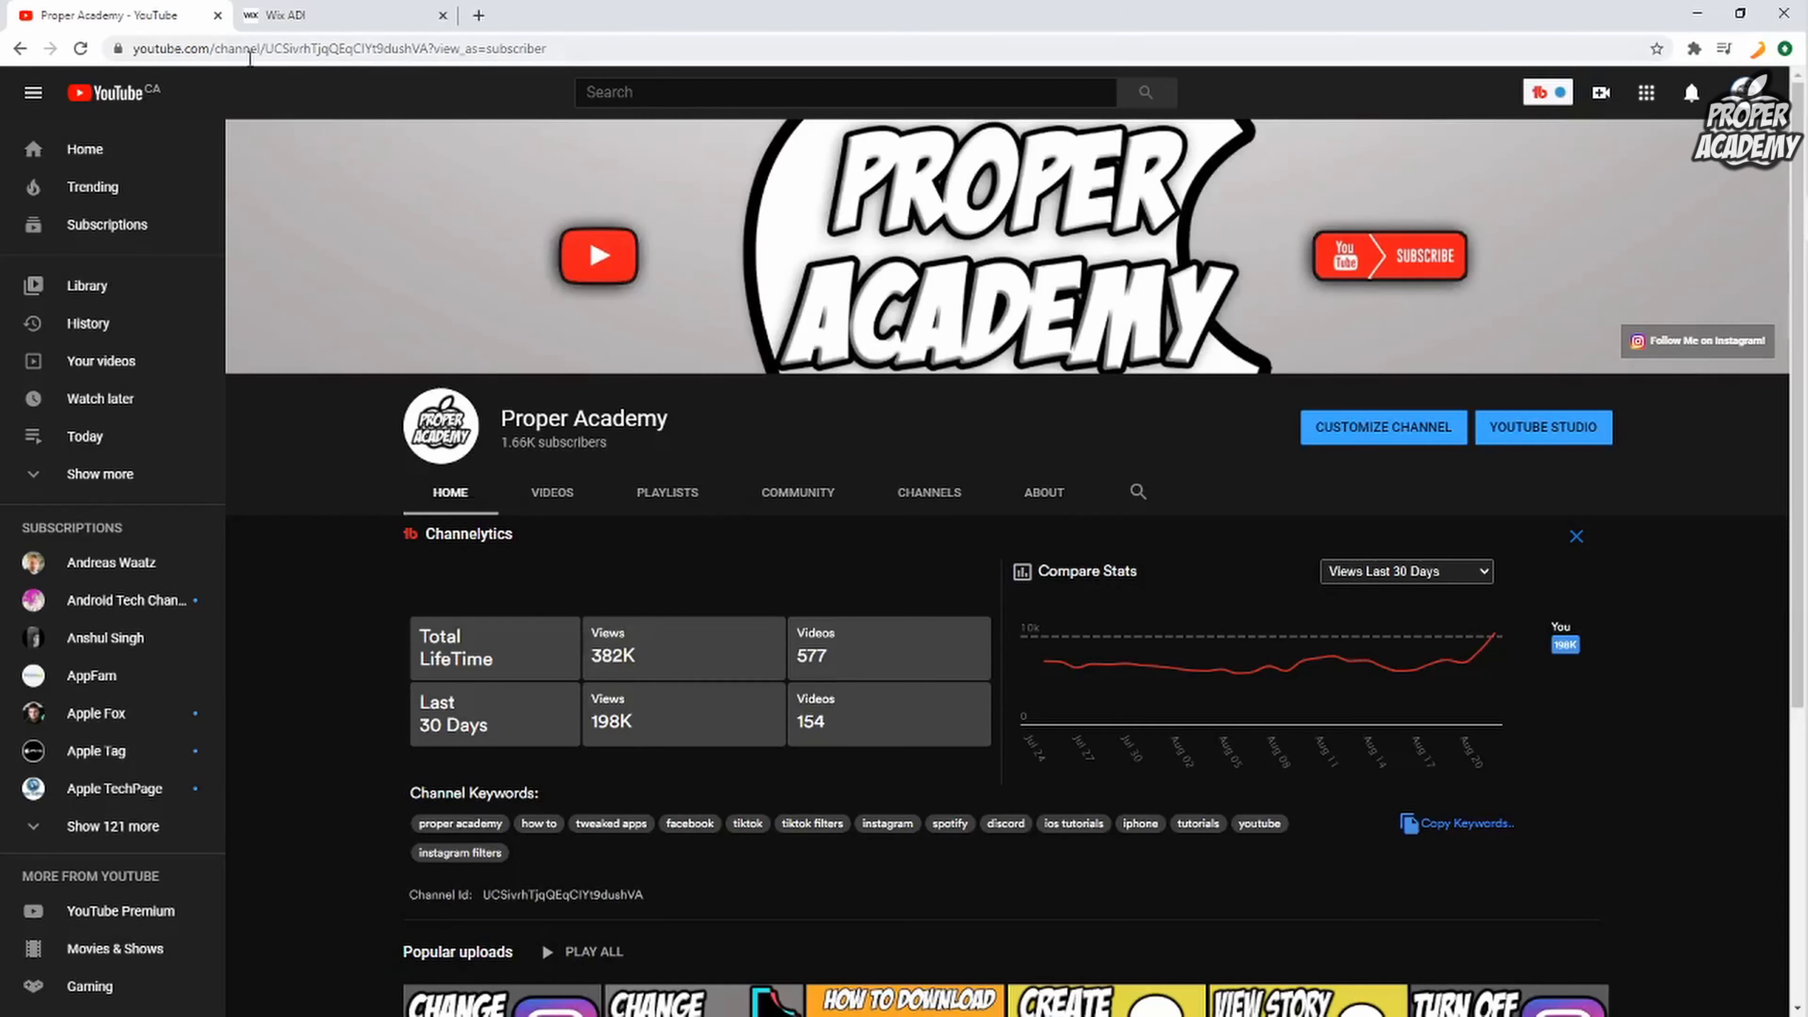
left_click(411, 49)
right_click(412, 48)
left_click(476, 145)
left_click(307, 10)
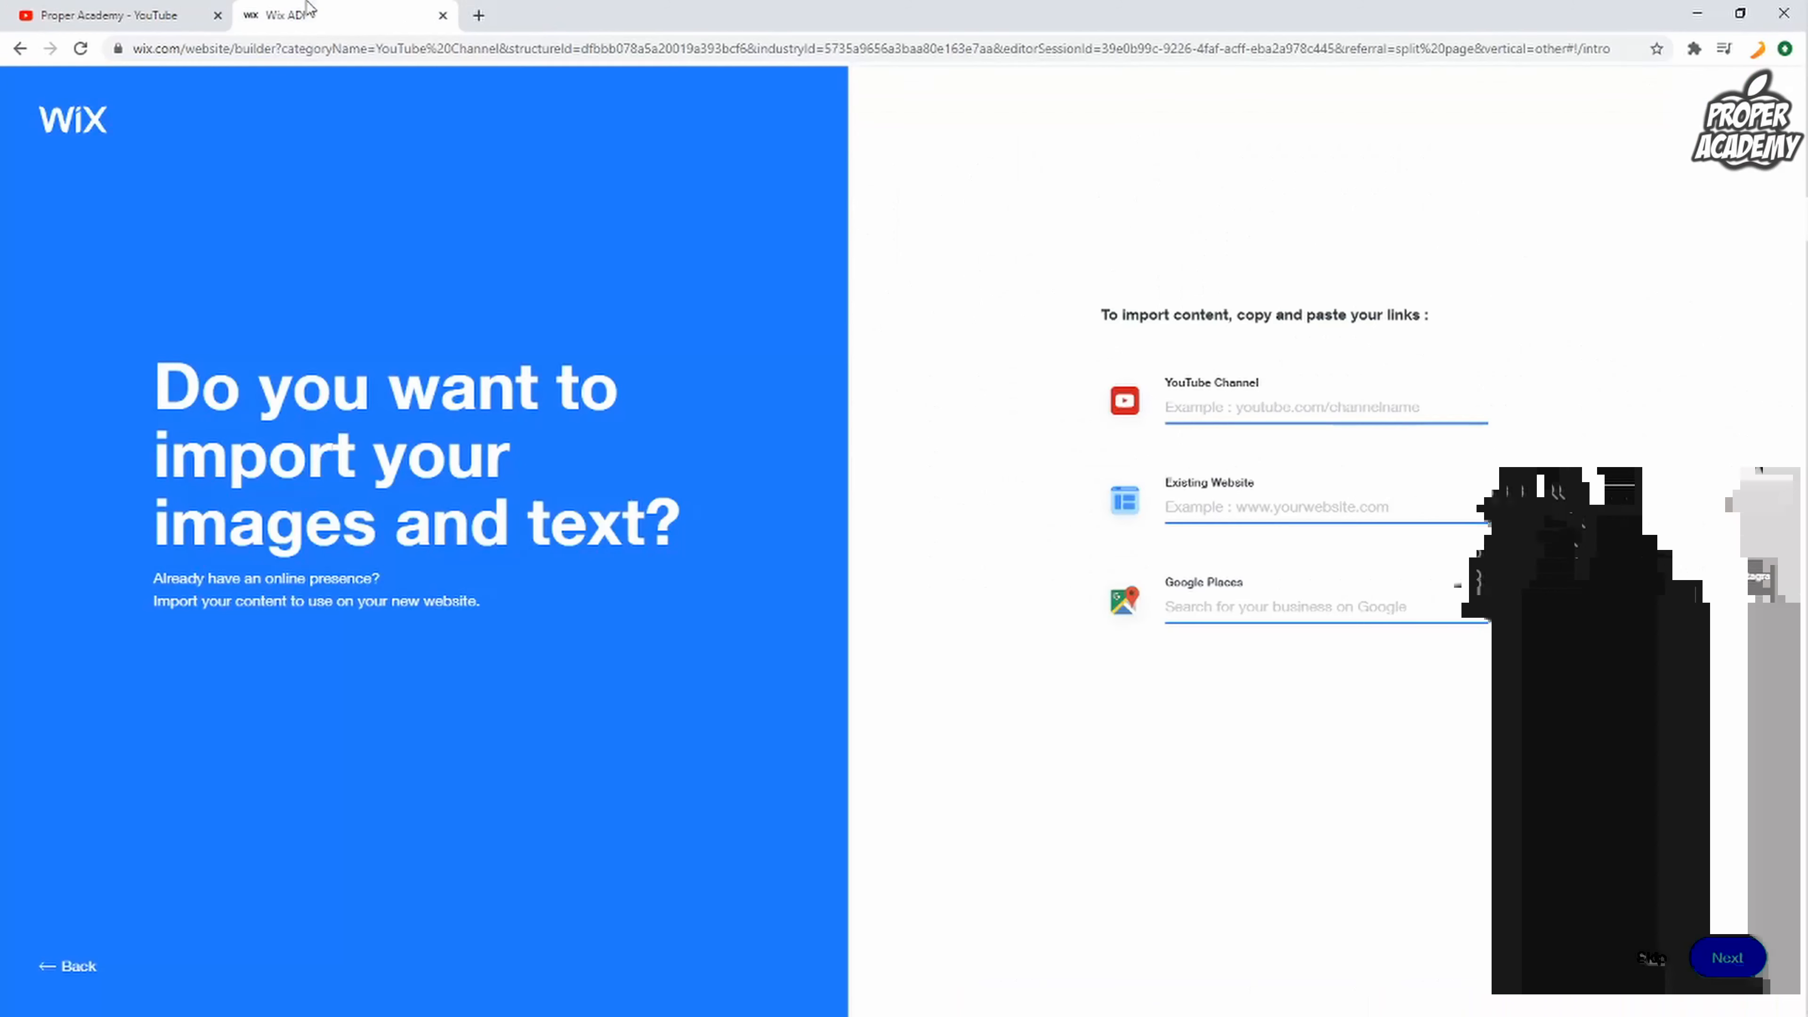
right_click(1265, 411)
left_click(1344, 554)
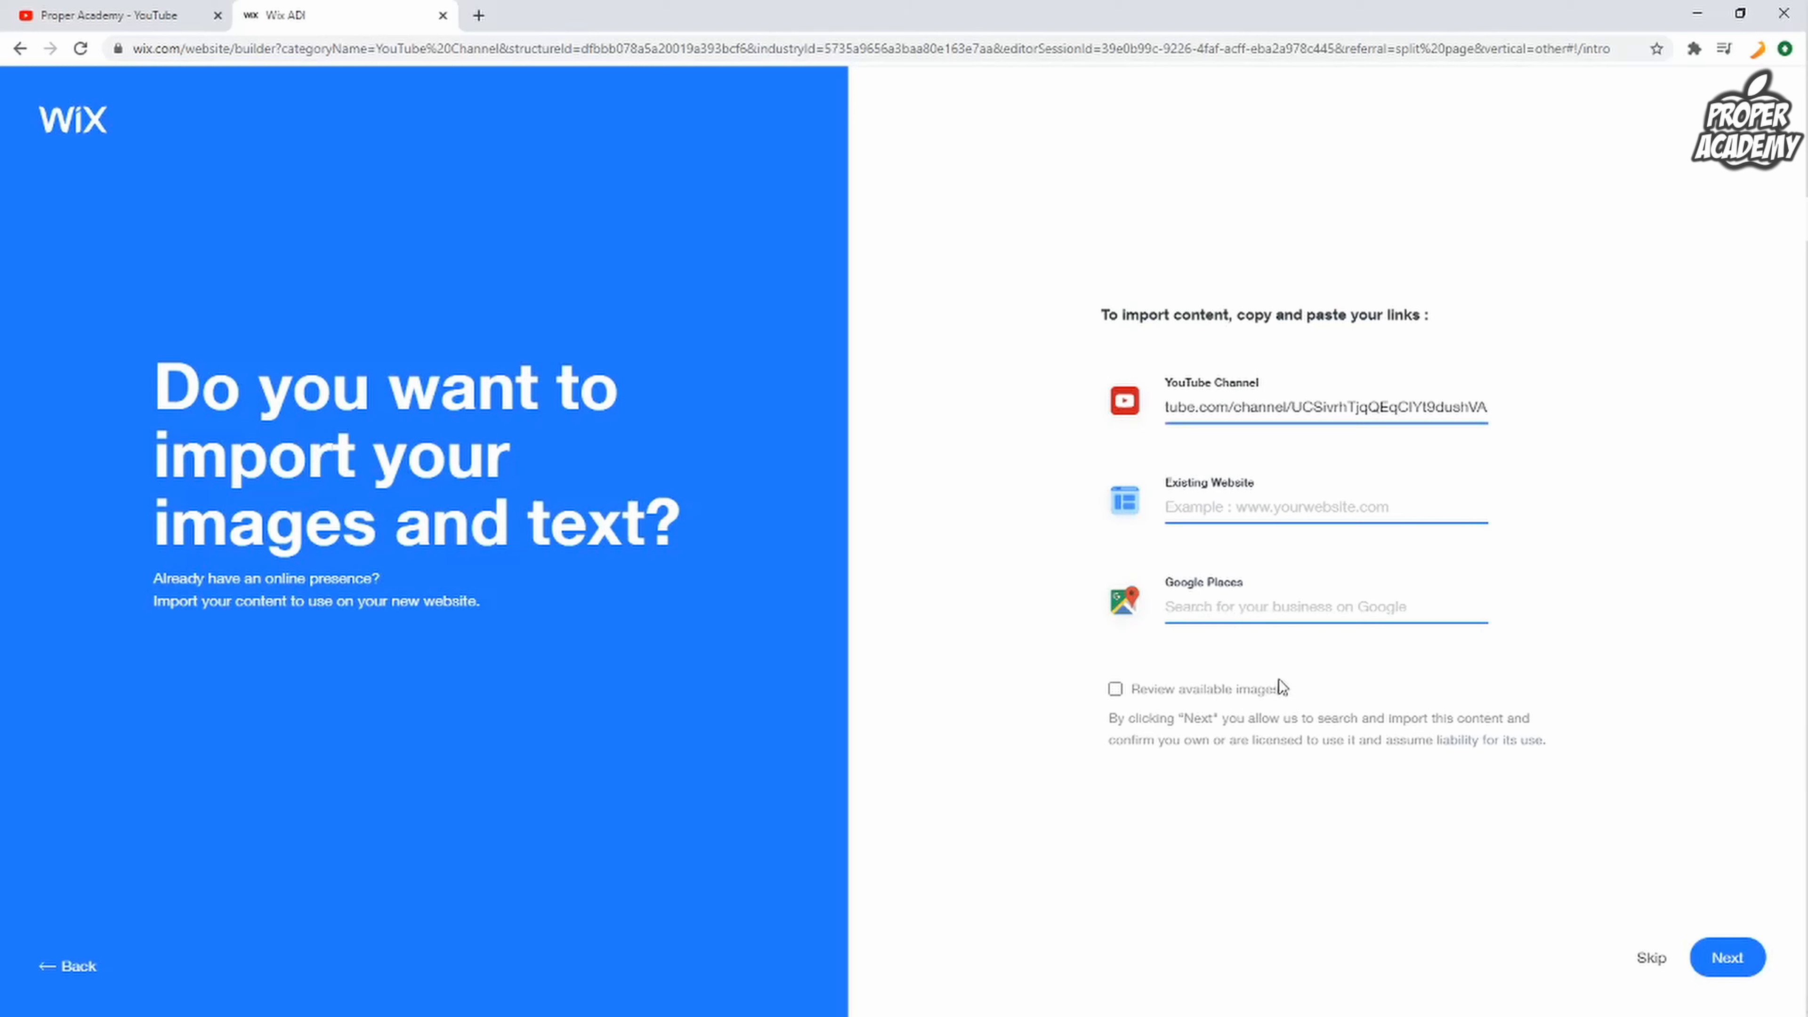
left_click(1732, 955)
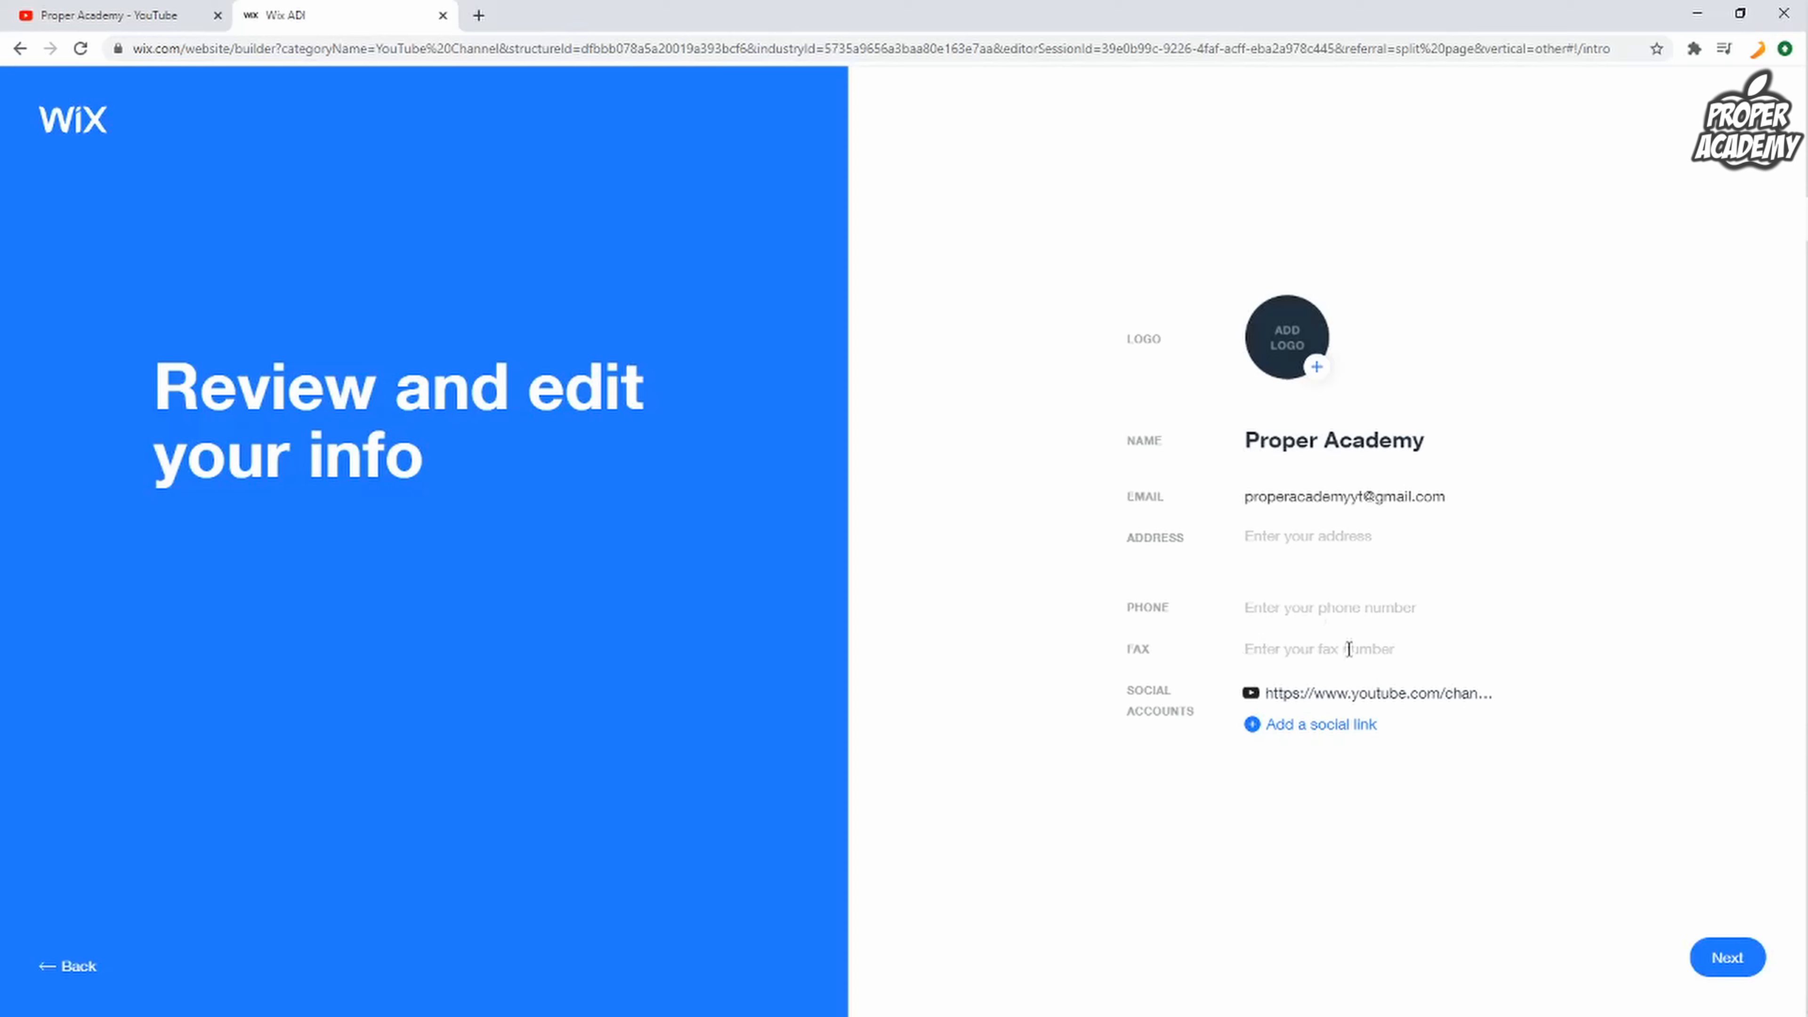
Step: Upload the Proper Academy Overlay image as the site logo, add an empty social link entry and accept the site info
left_click(1317, 368)
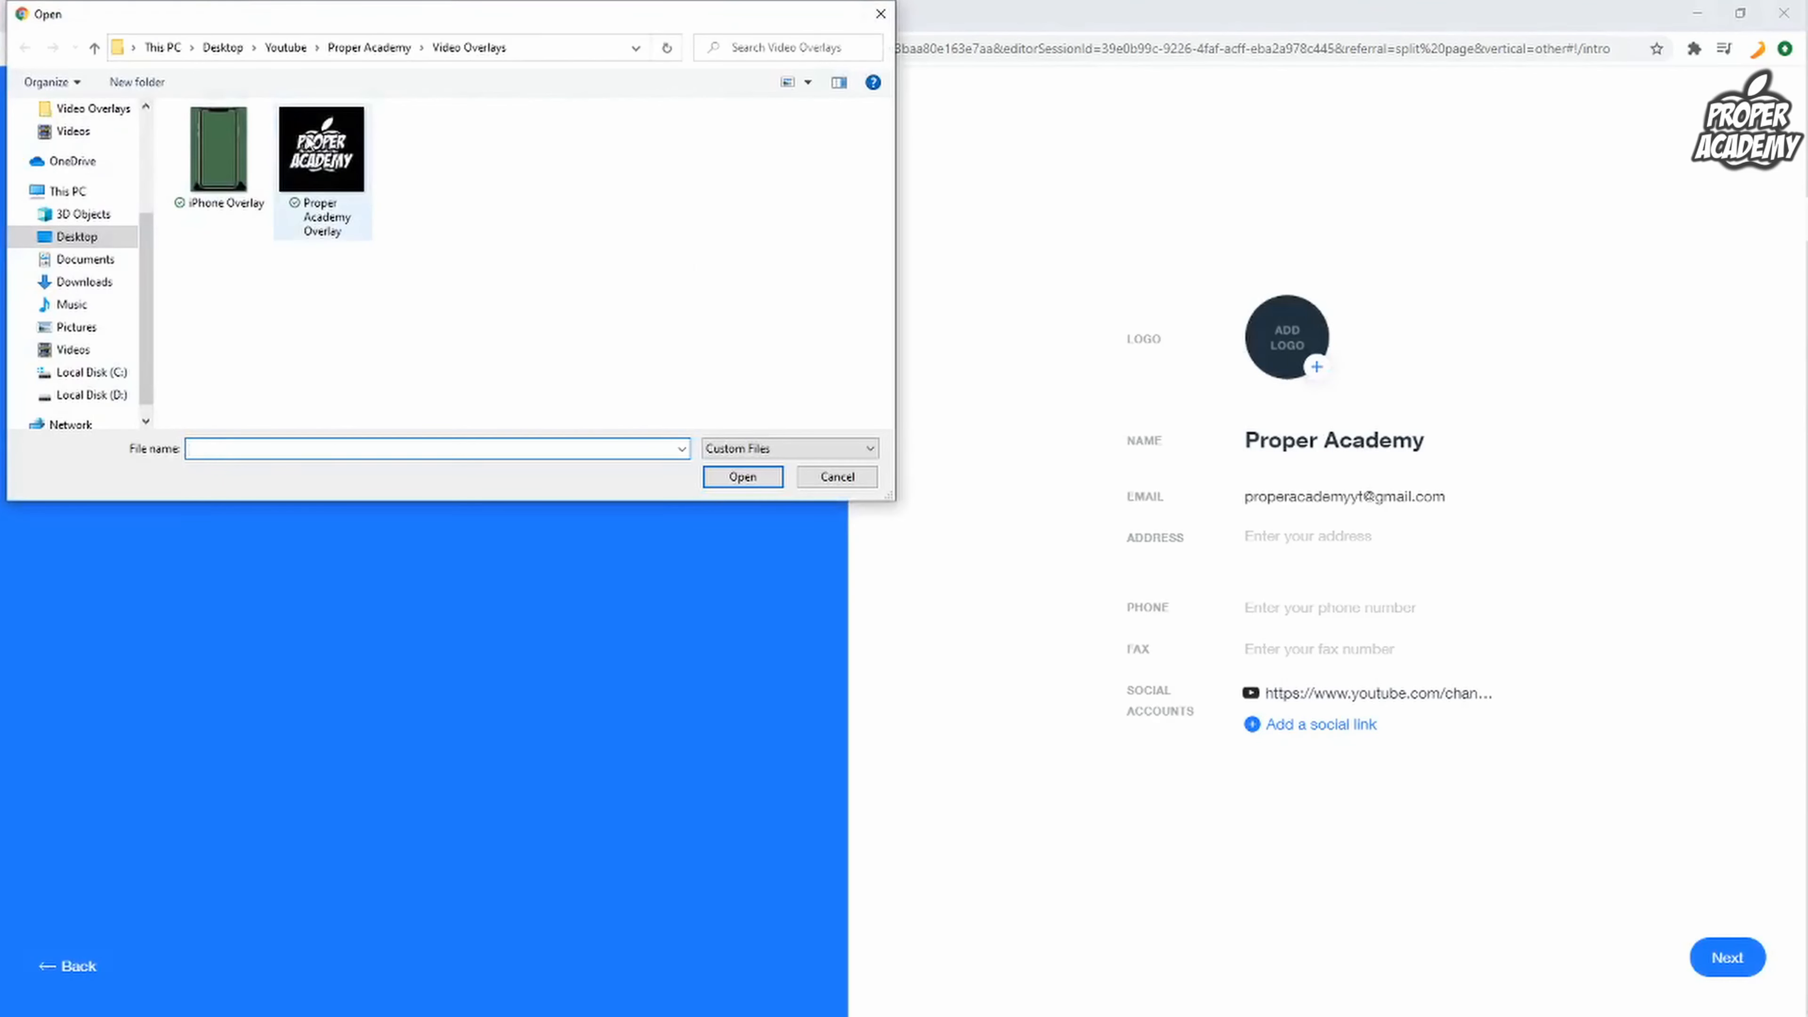
left_click(321, 152)
left_click(742, 477)
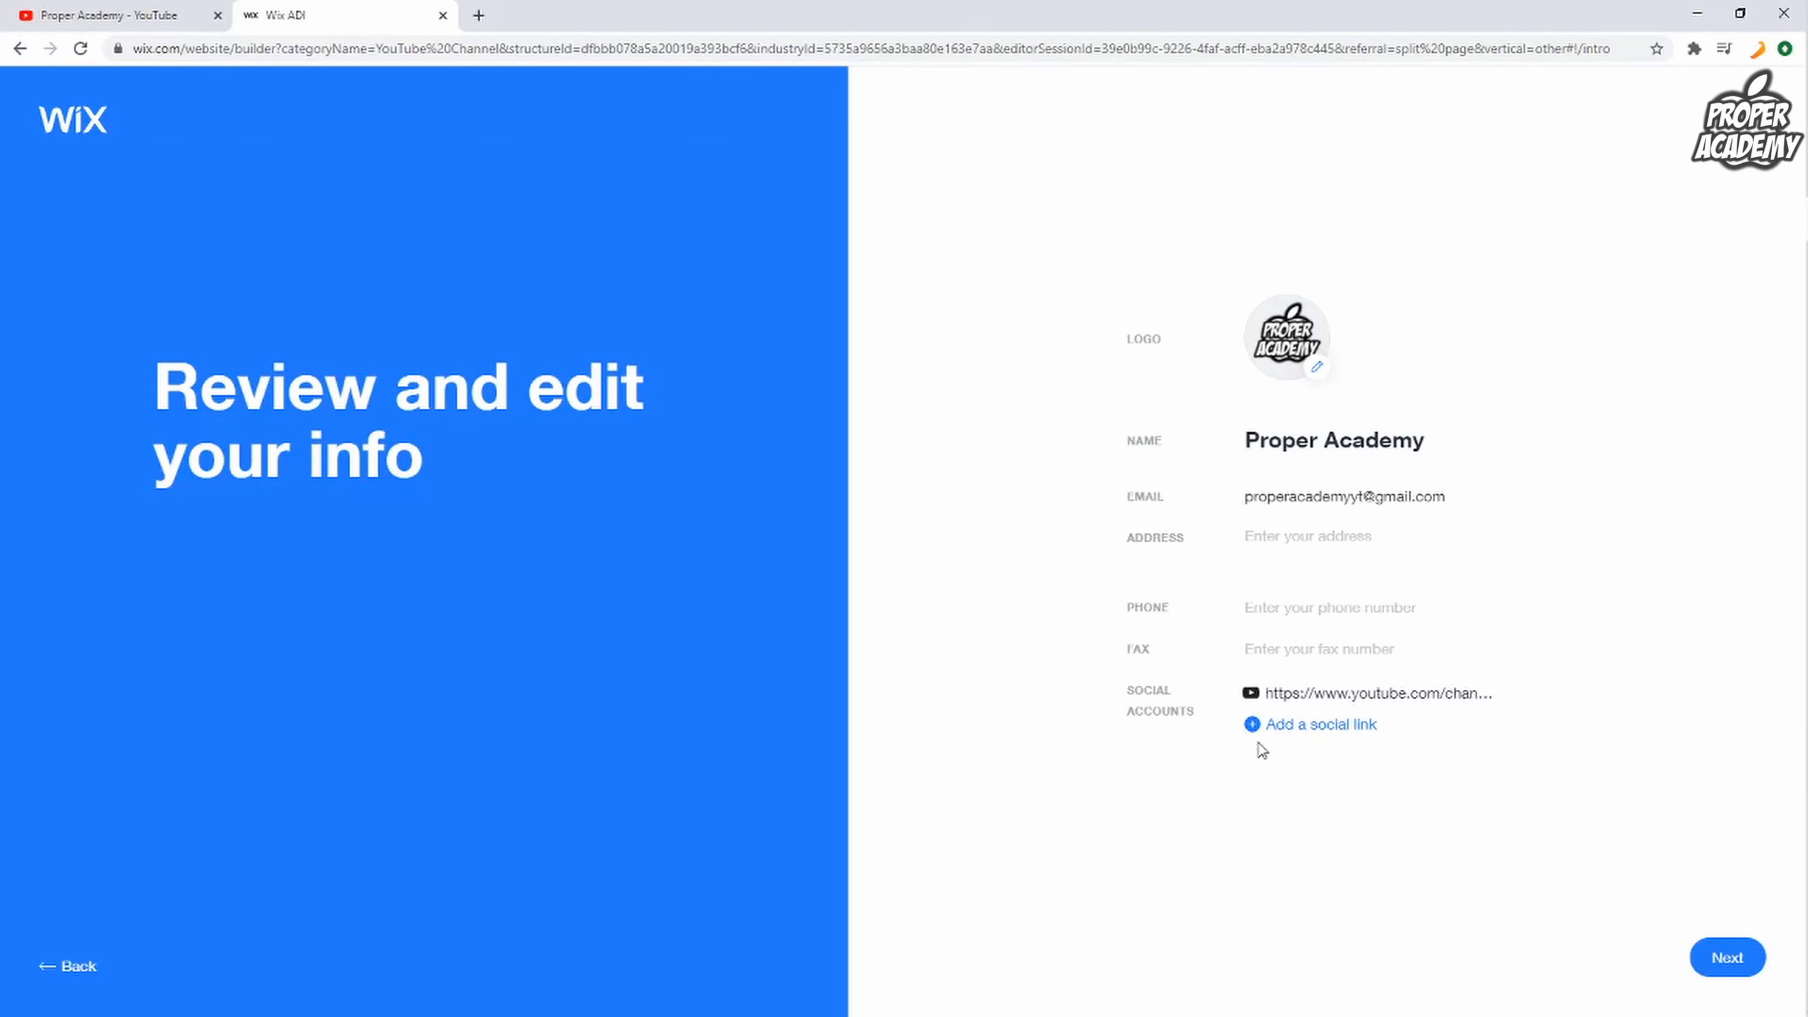
left_click(1275, 734)
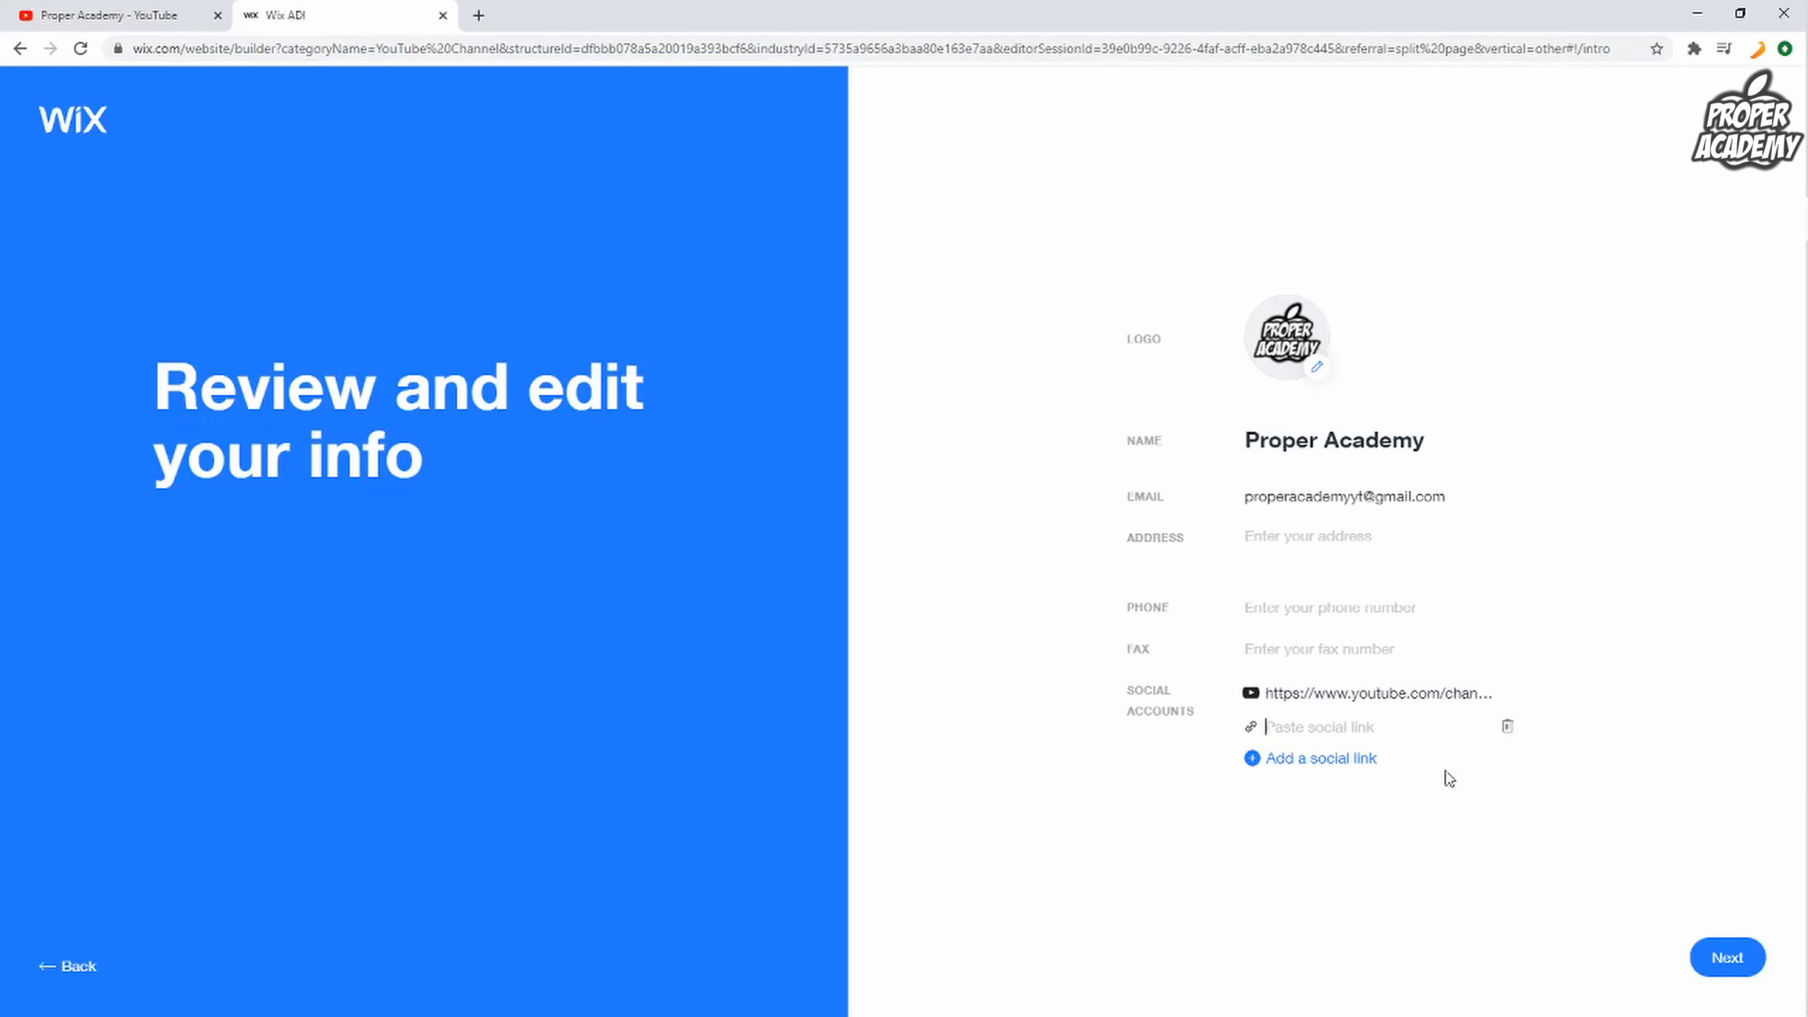
left_click(1737, 958)
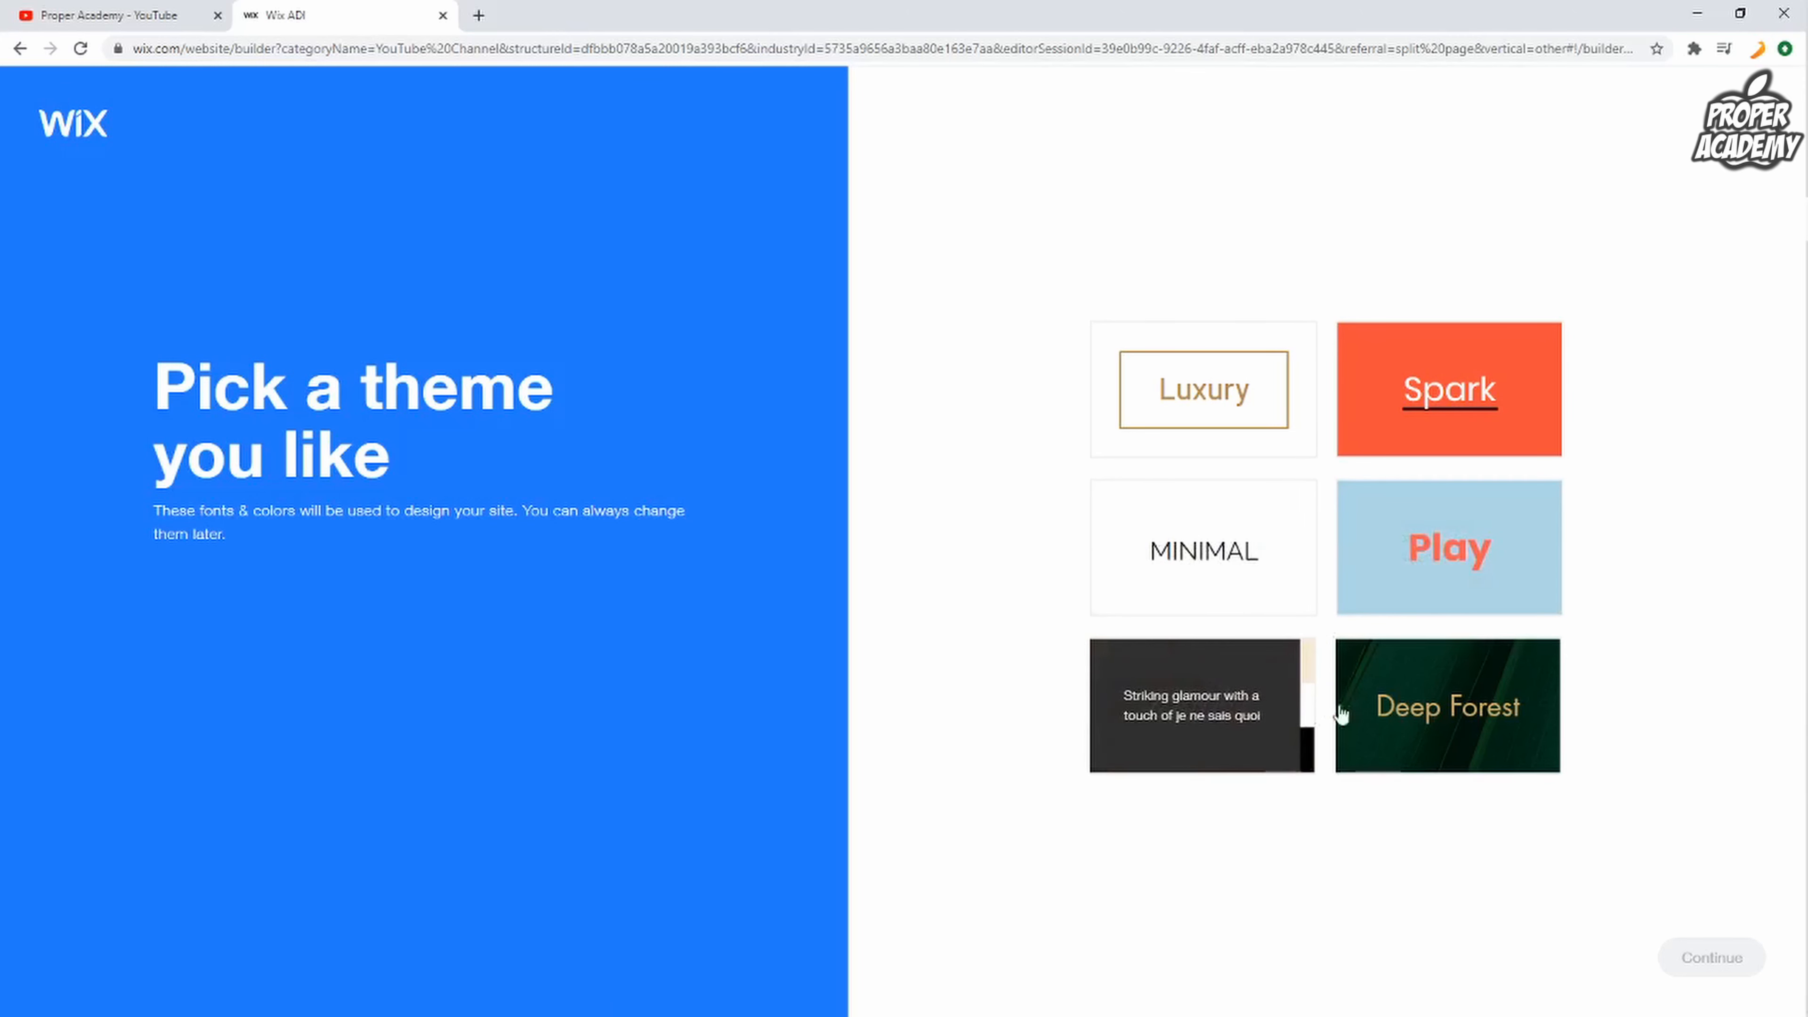
Step: Choose the Minimal theme and use a color palette created from the logo
left_click(1203, 548)
left_click(1712, 958)
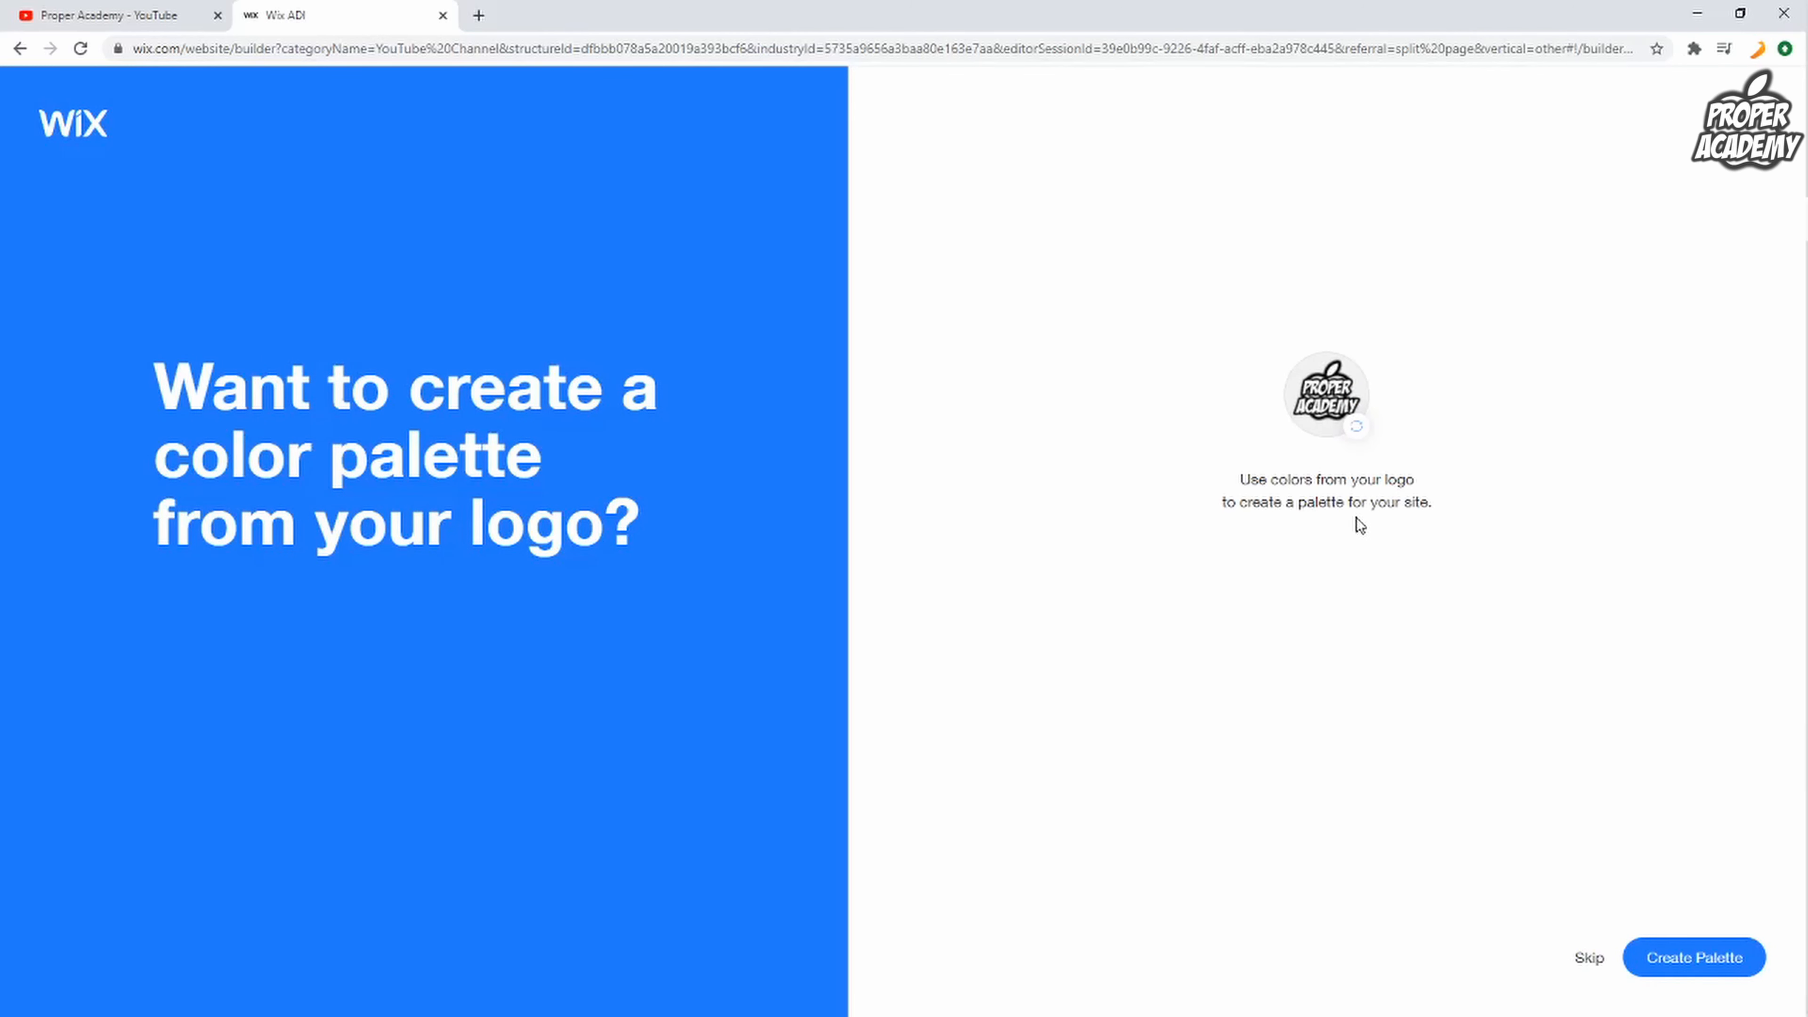
left_click(1693, 971)
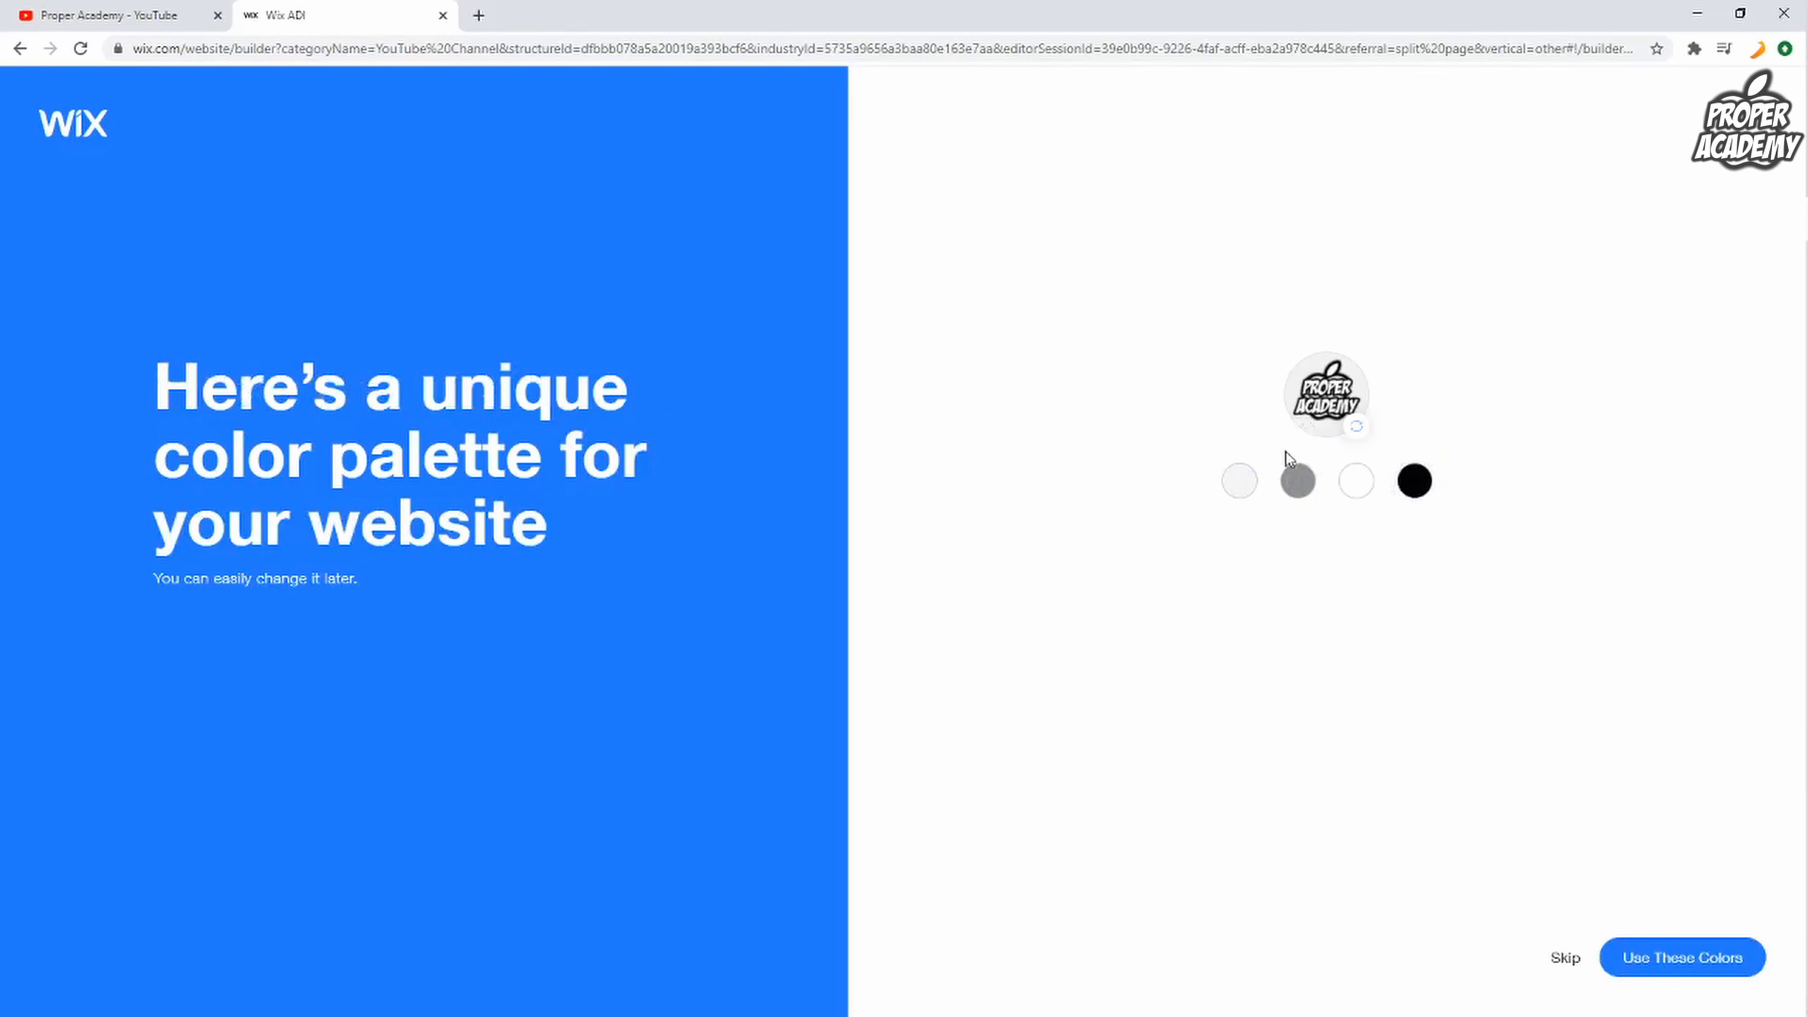
left_click(1681, 957)
Step: Choose a homepage design, add the Videos page and open the site for editing
left_click(1314, 507)
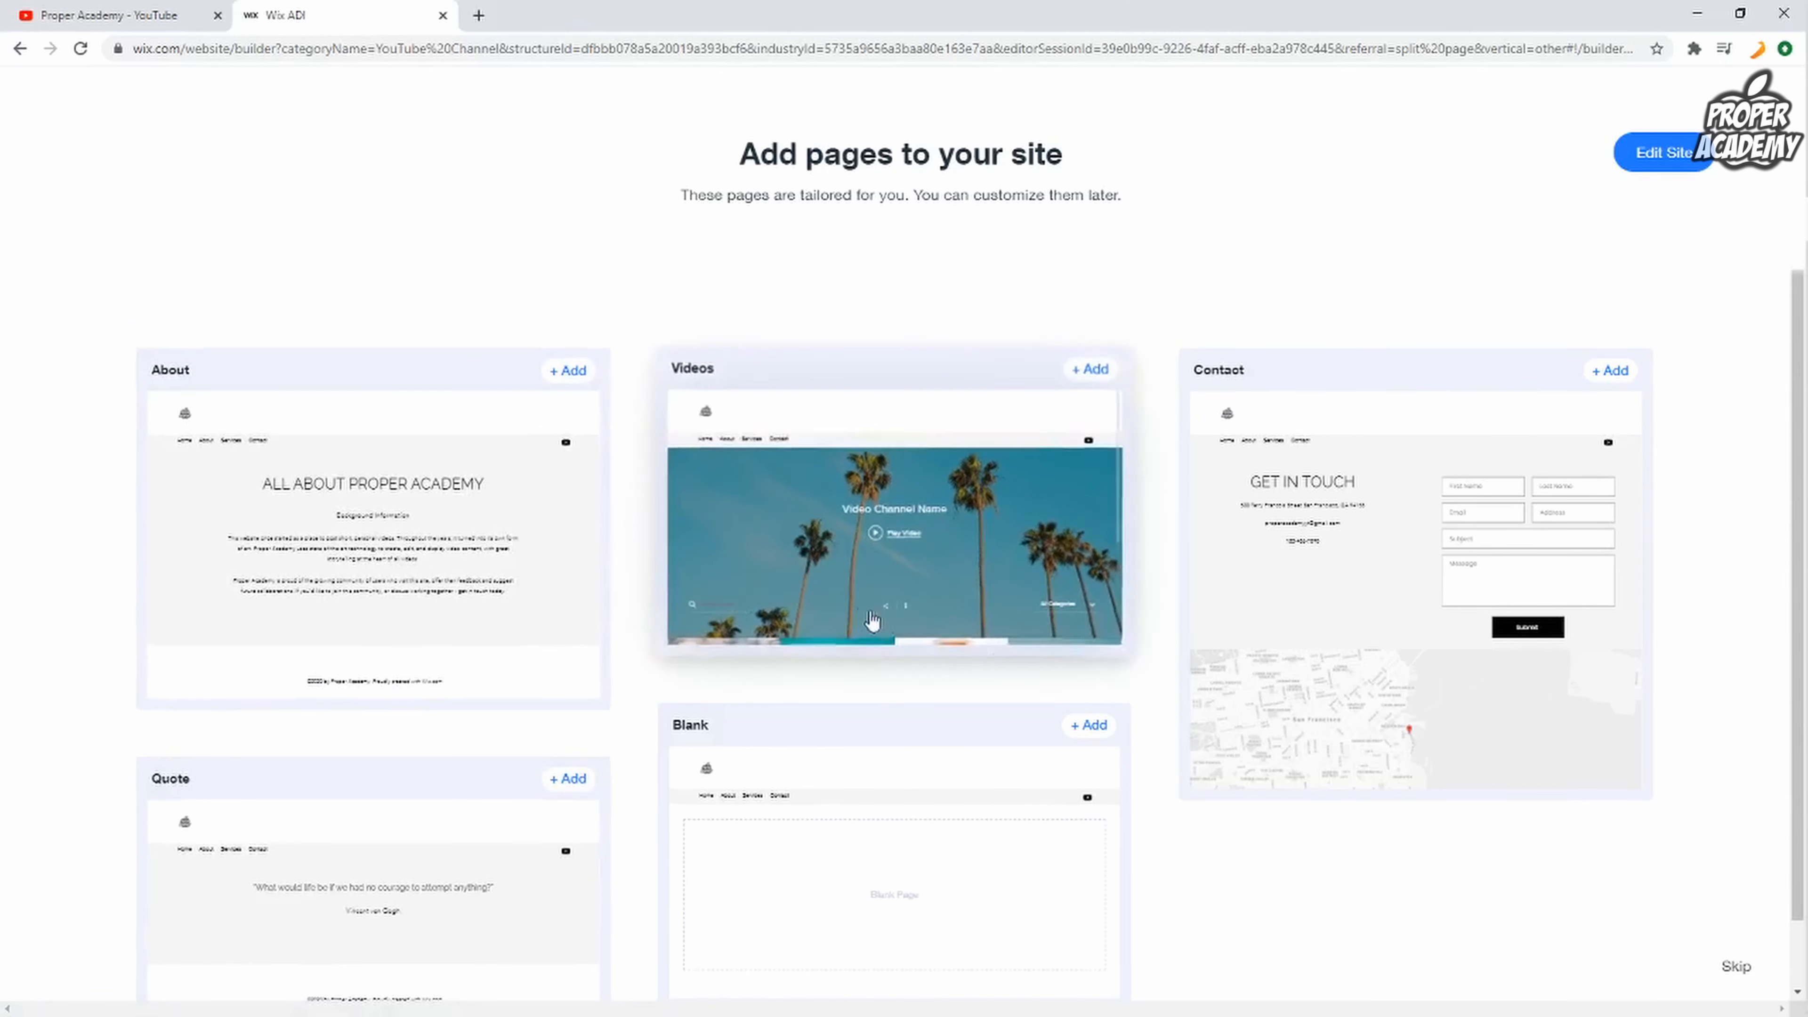
left_click(1094, 364)
left_click(1663, 152)
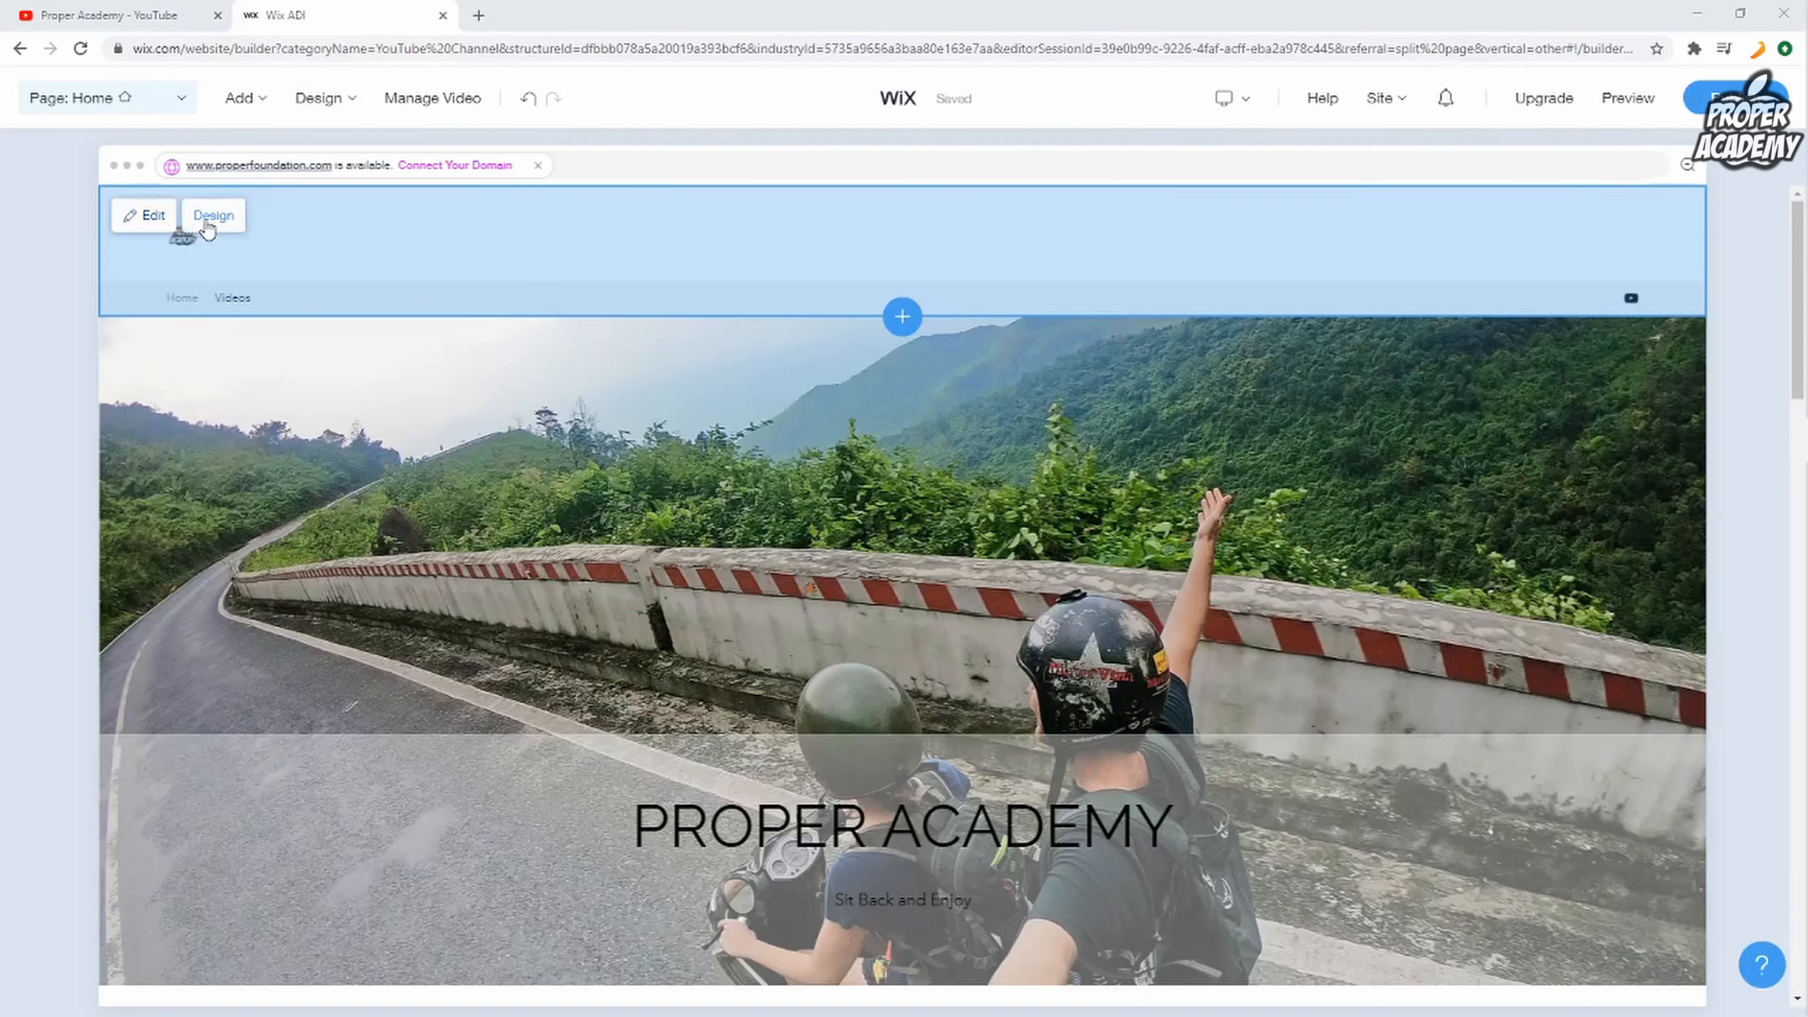
Step: Examine the editing options of the site's header section
left_click(151, 228)
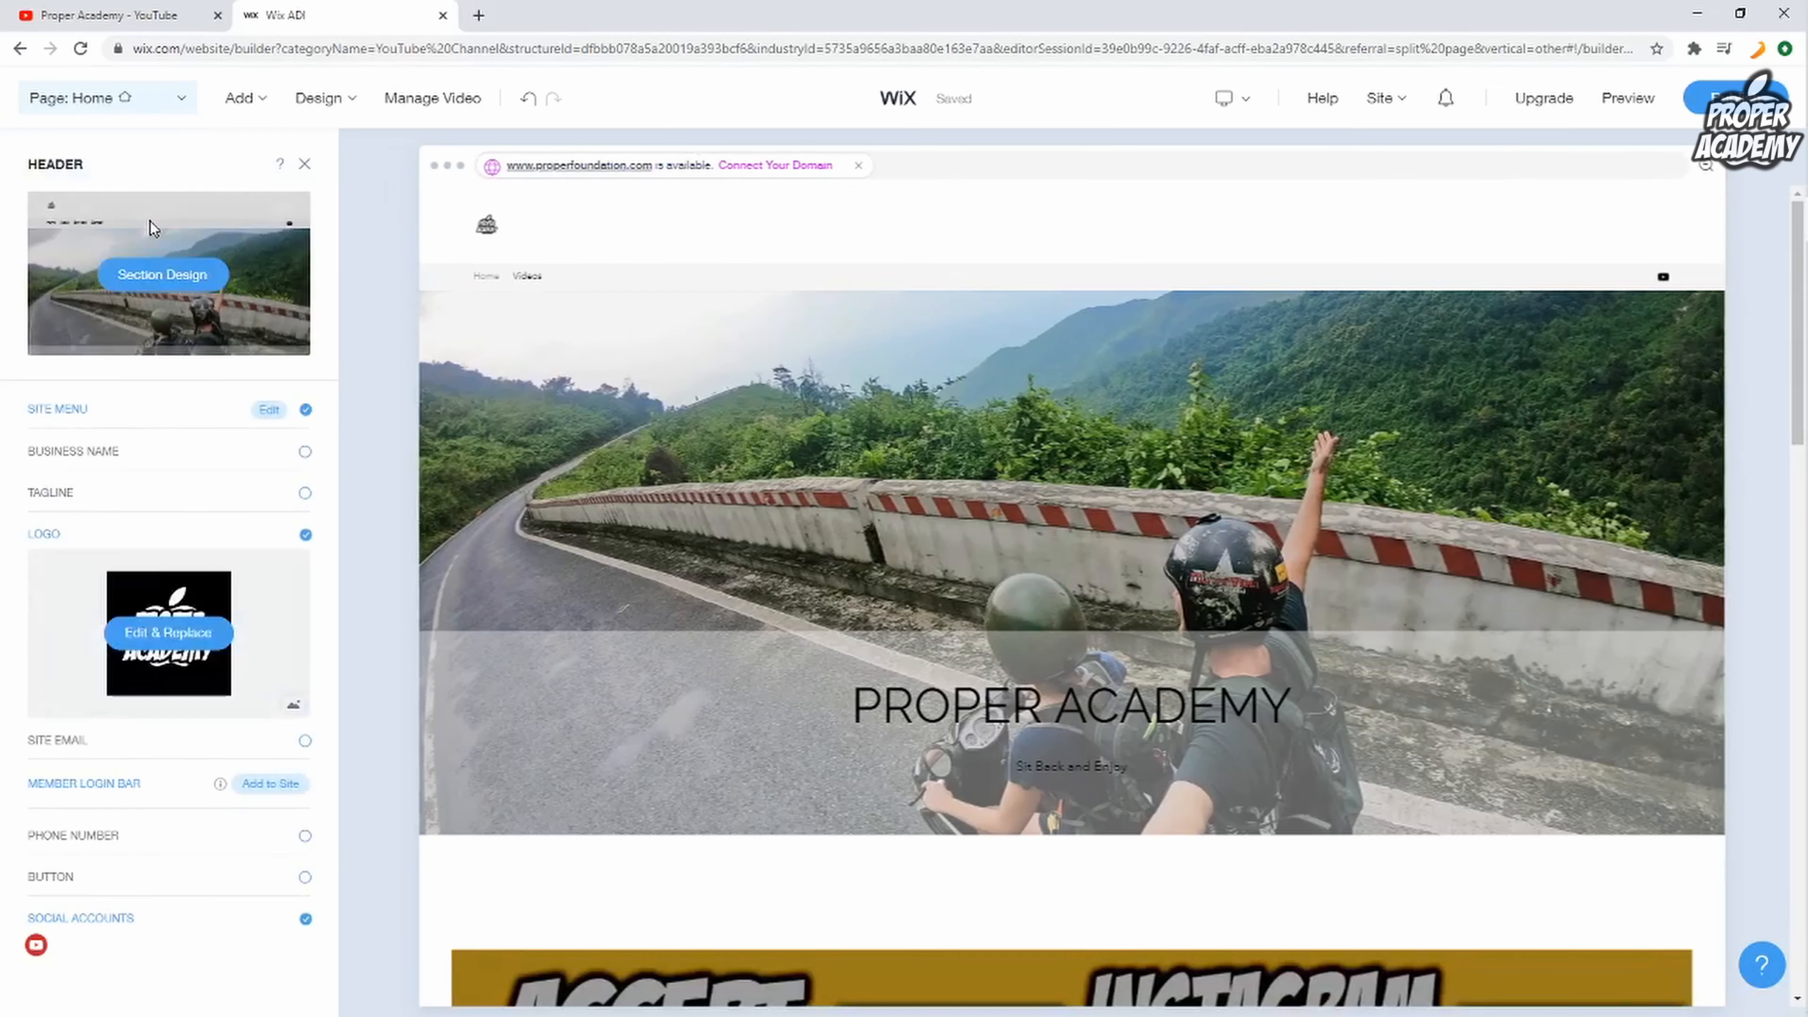
left_click(530, 262)
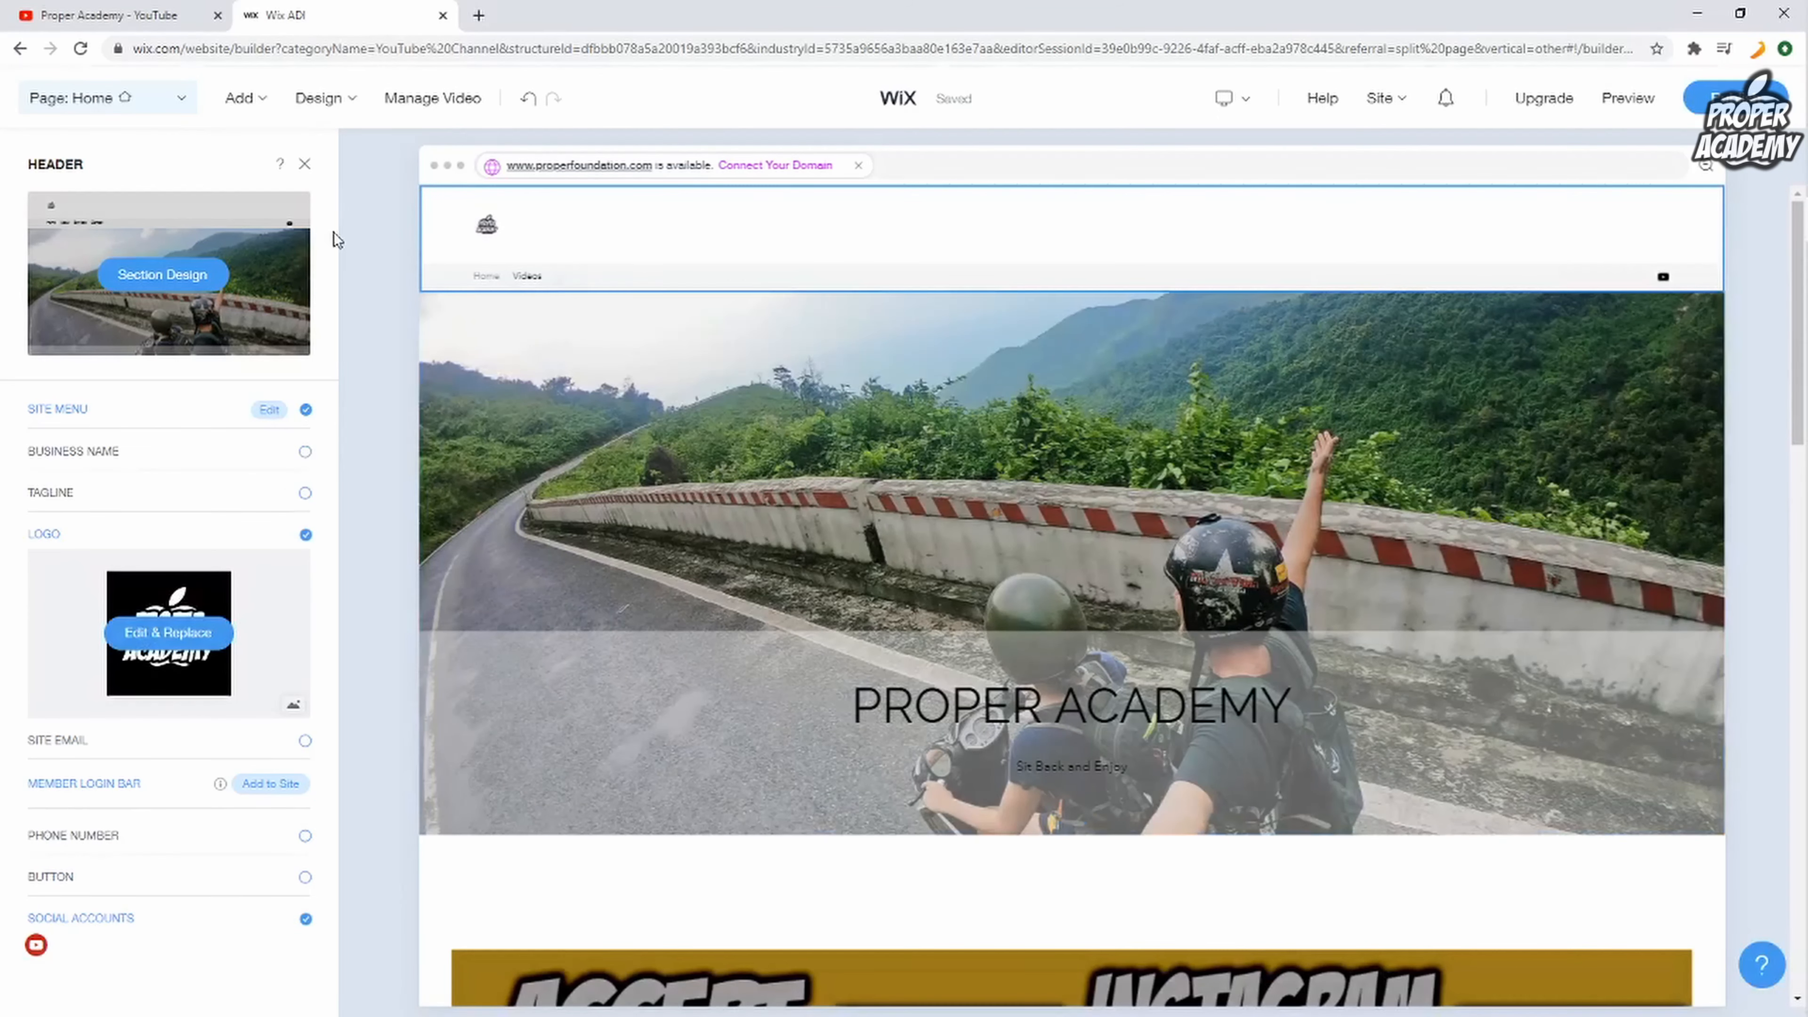
left_click(307, 170)
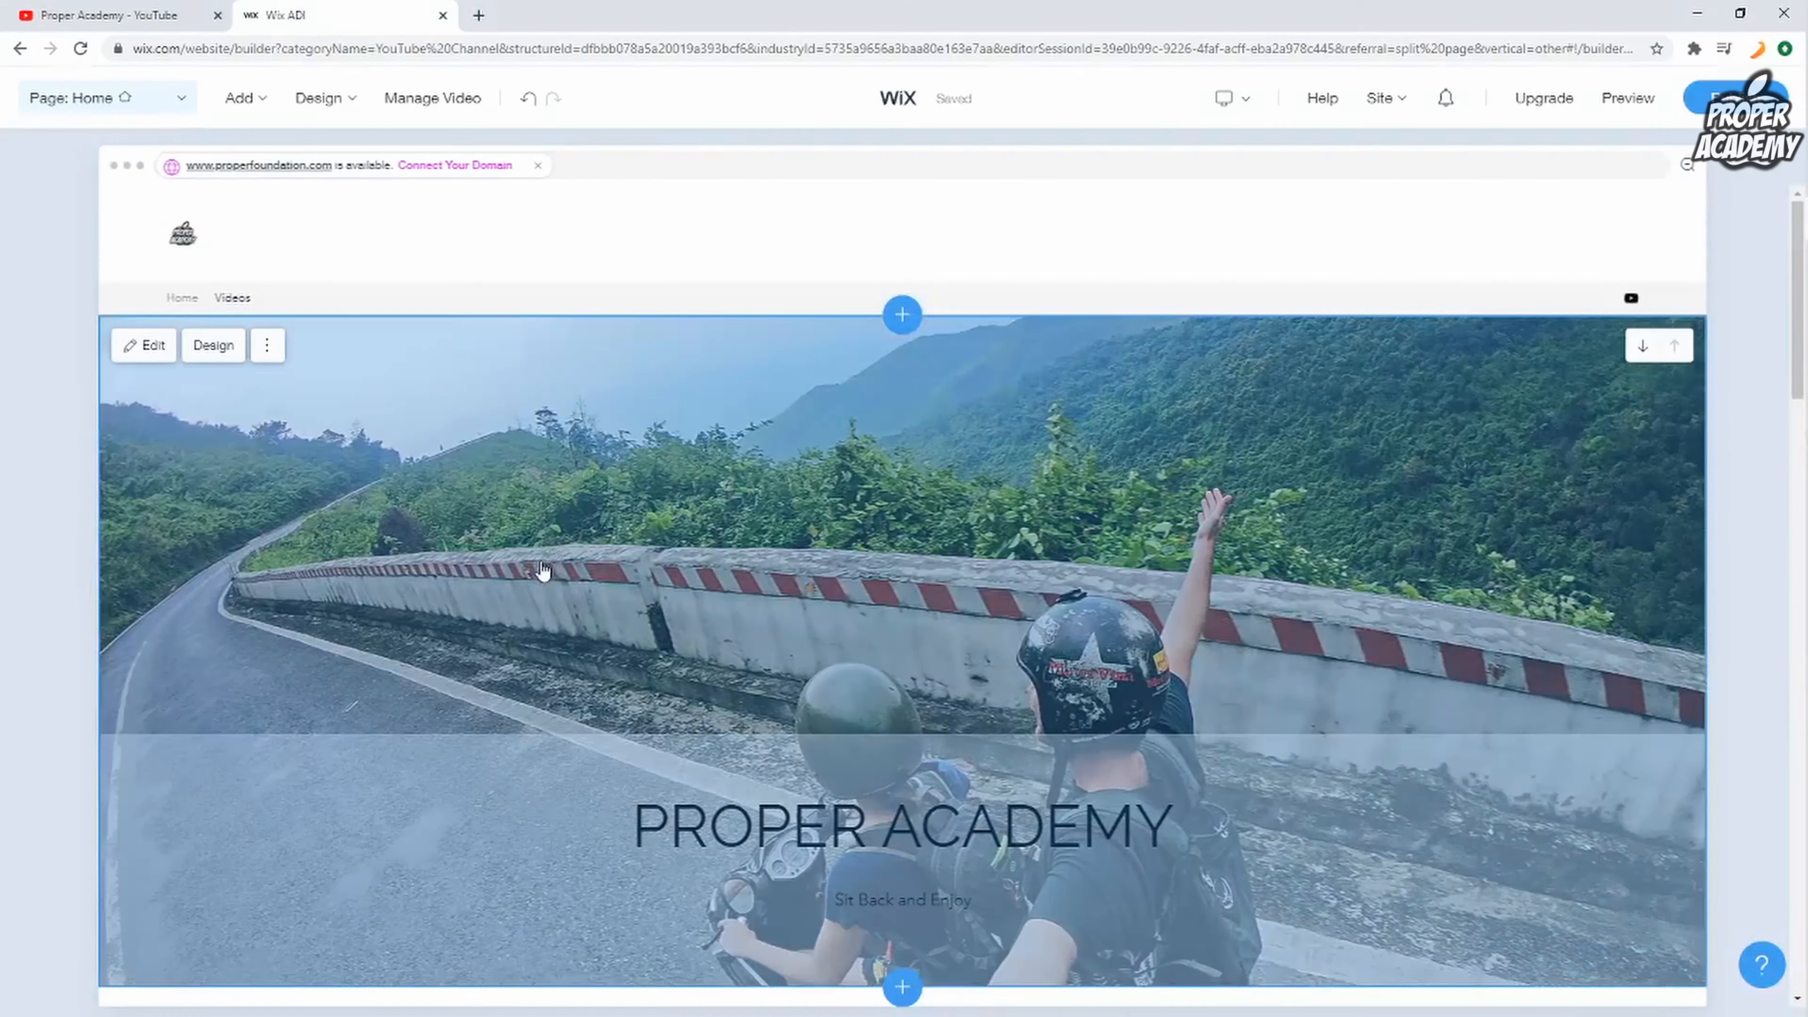
Step: Replace the Welcome section's subtitle with "tutorials" and turn on bold for it
scroll(527, 590, "down", 1)
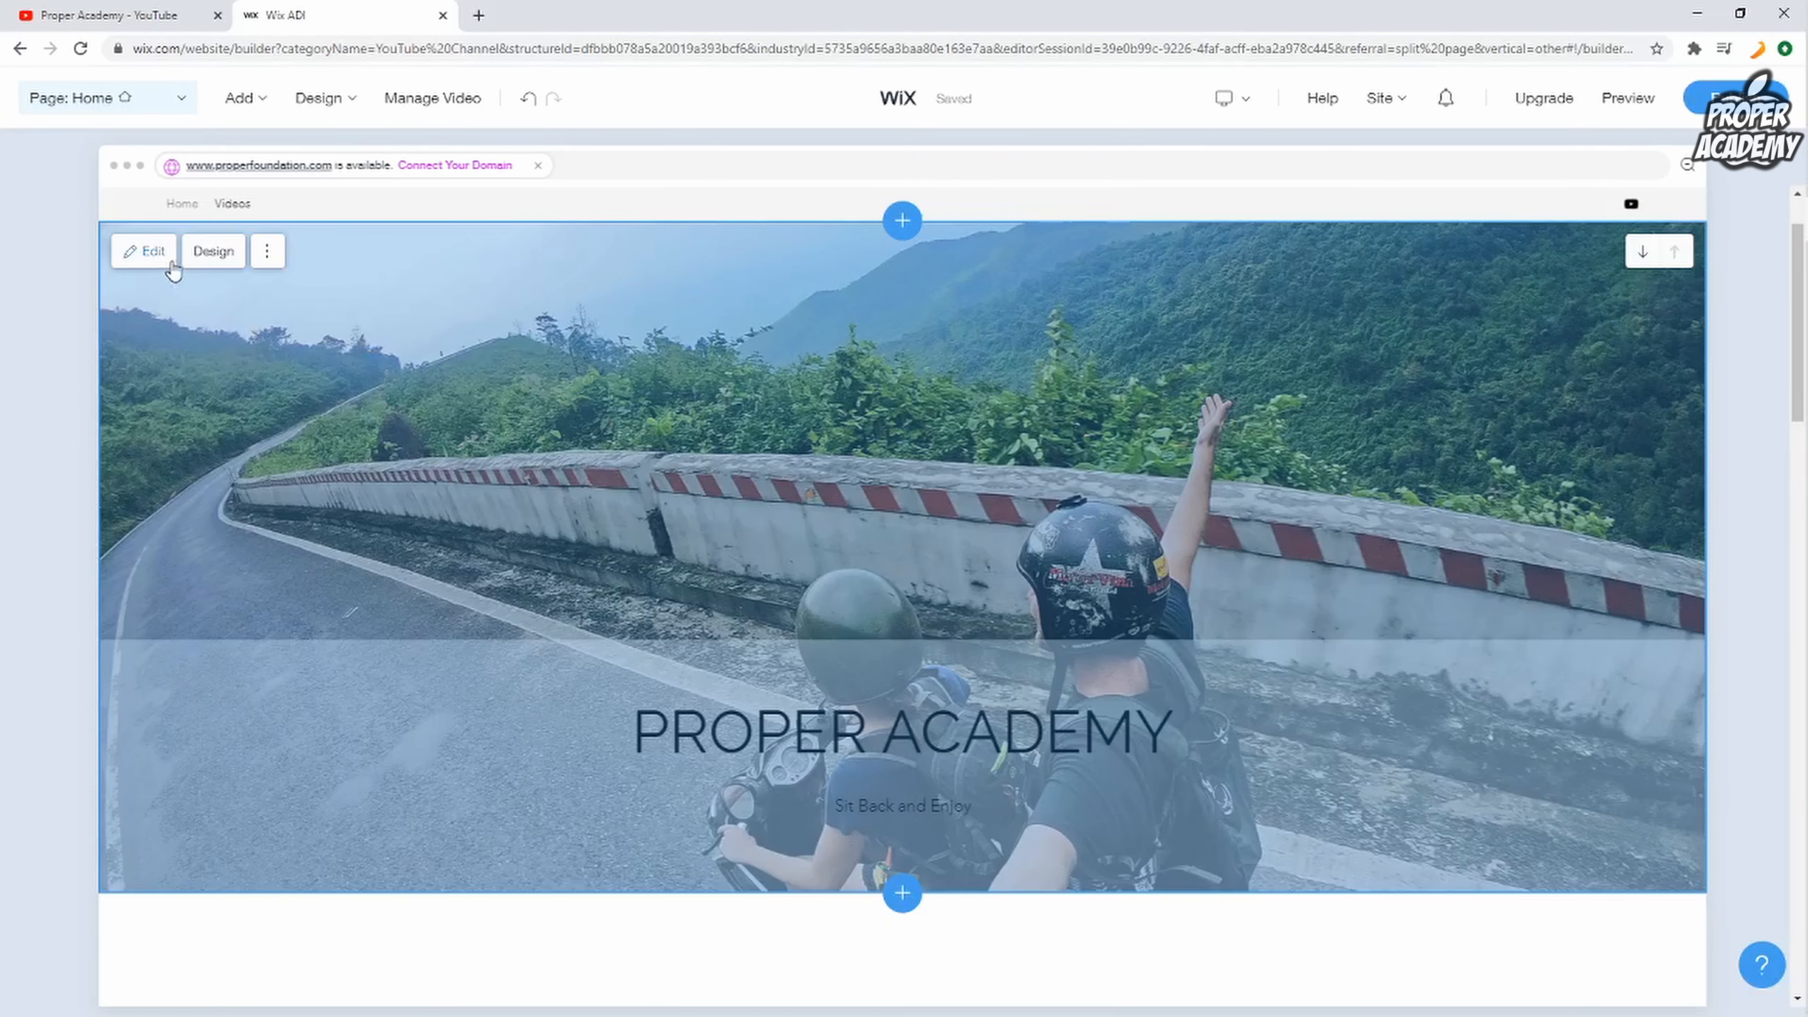
left_click(154, 253)
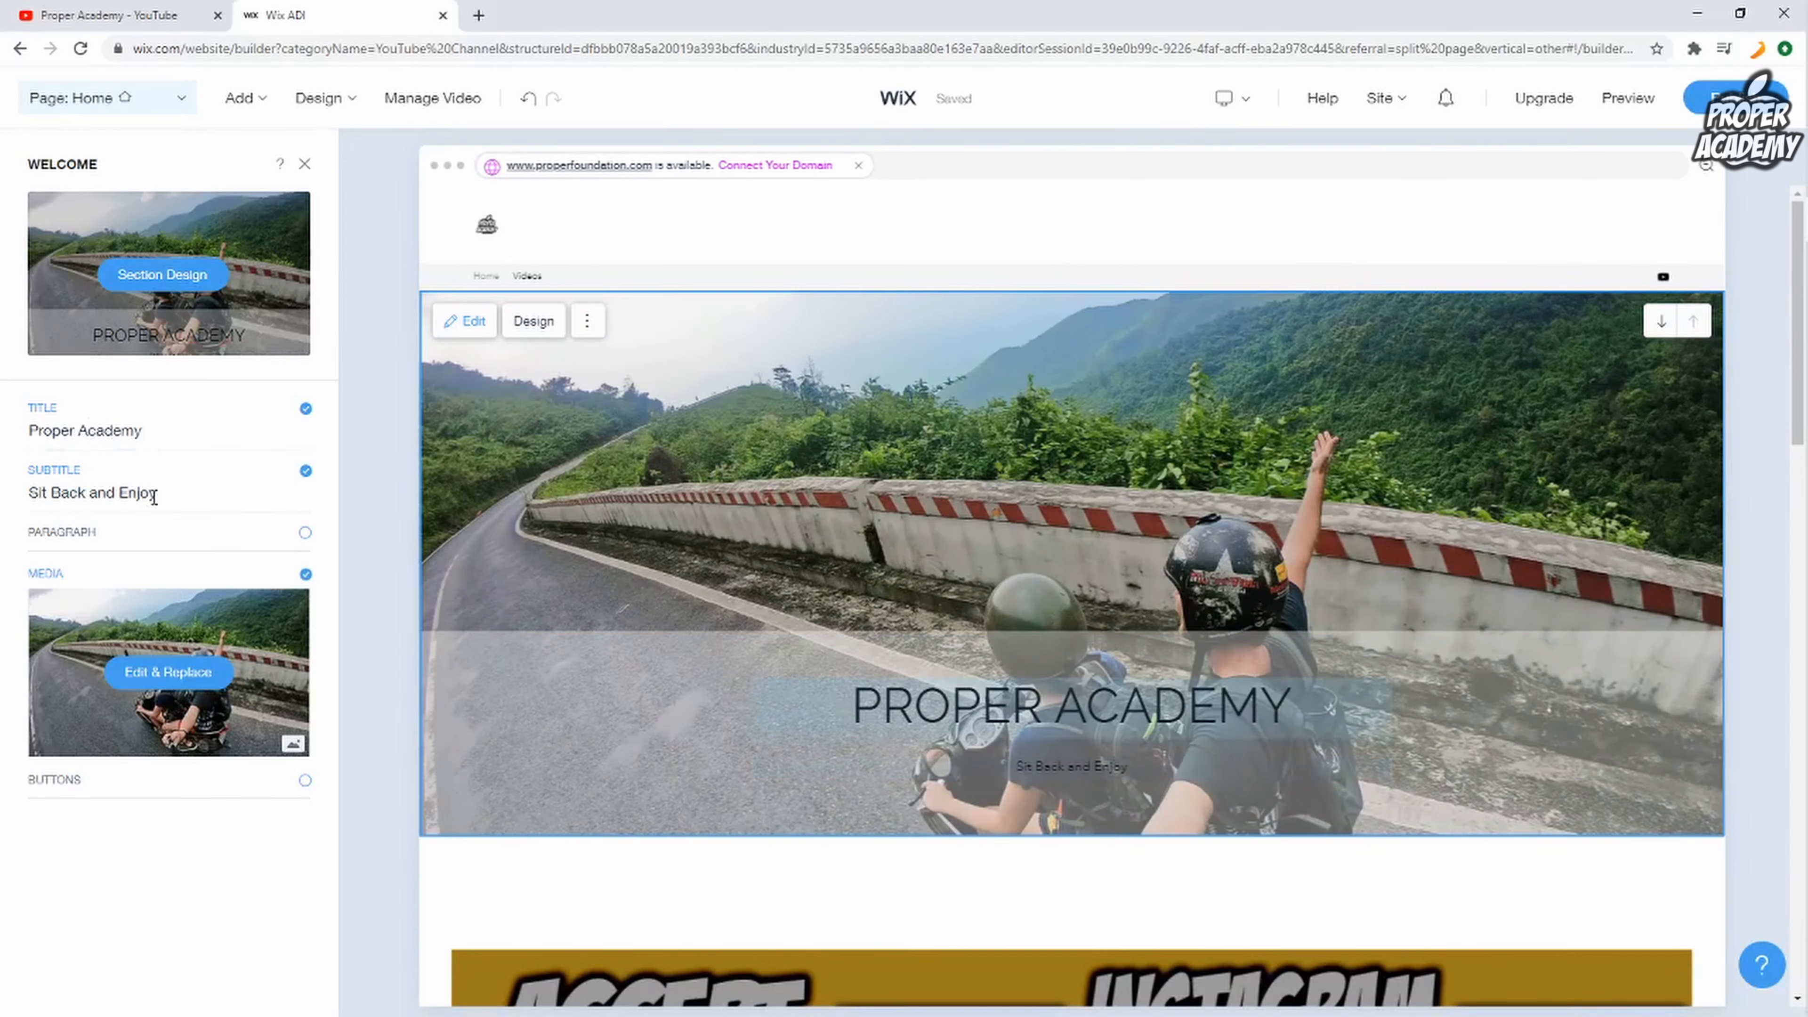
left_click(189, 495)
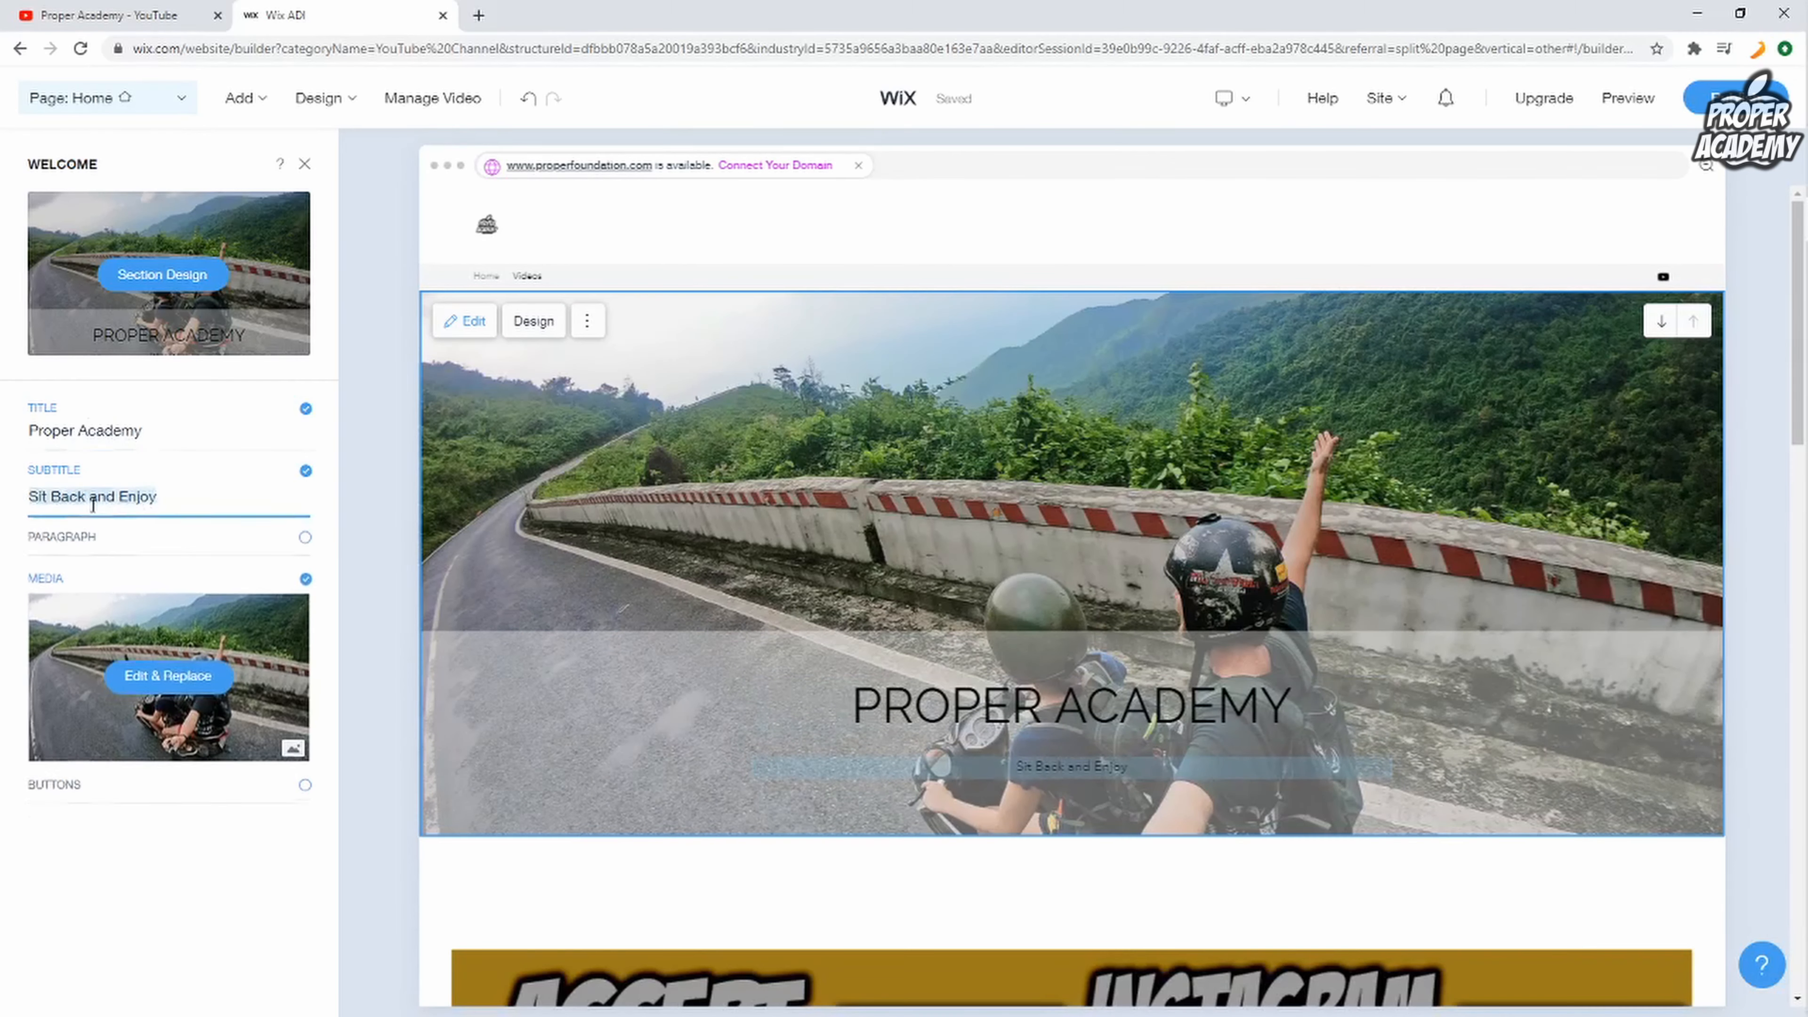
double_click(183, 522)
triple_click(184, 523)
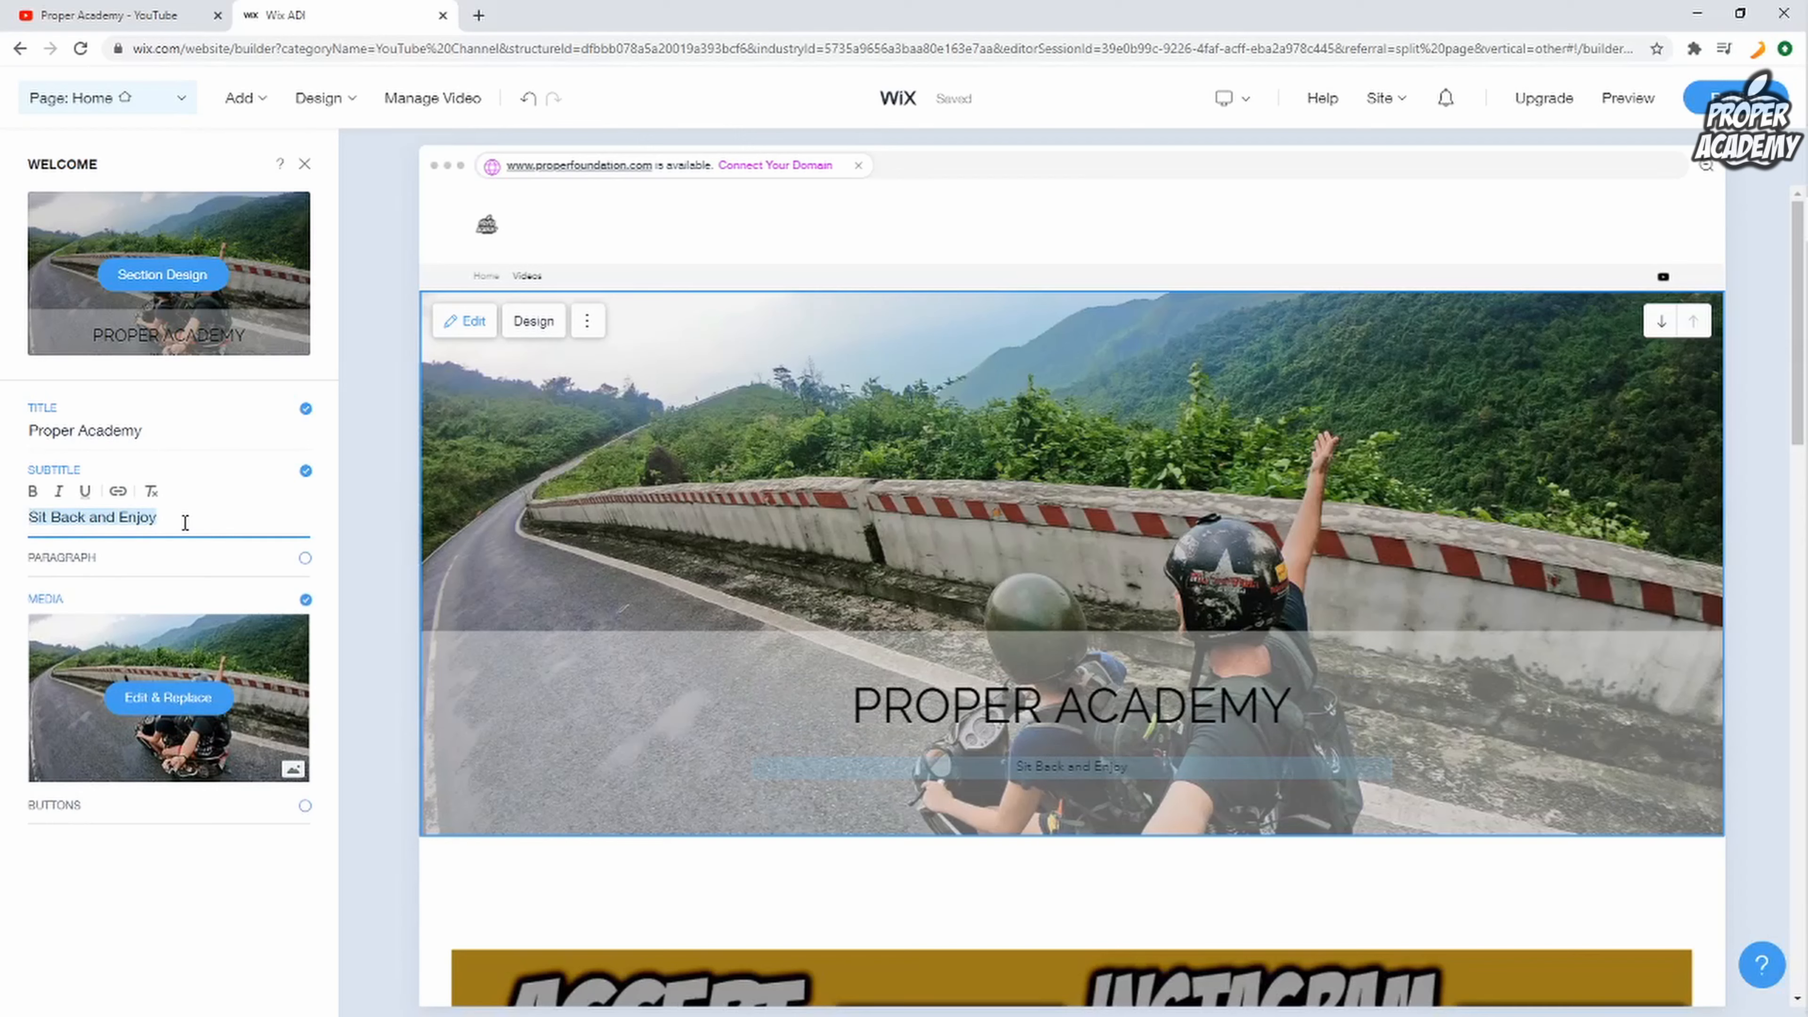
type("tutorials")
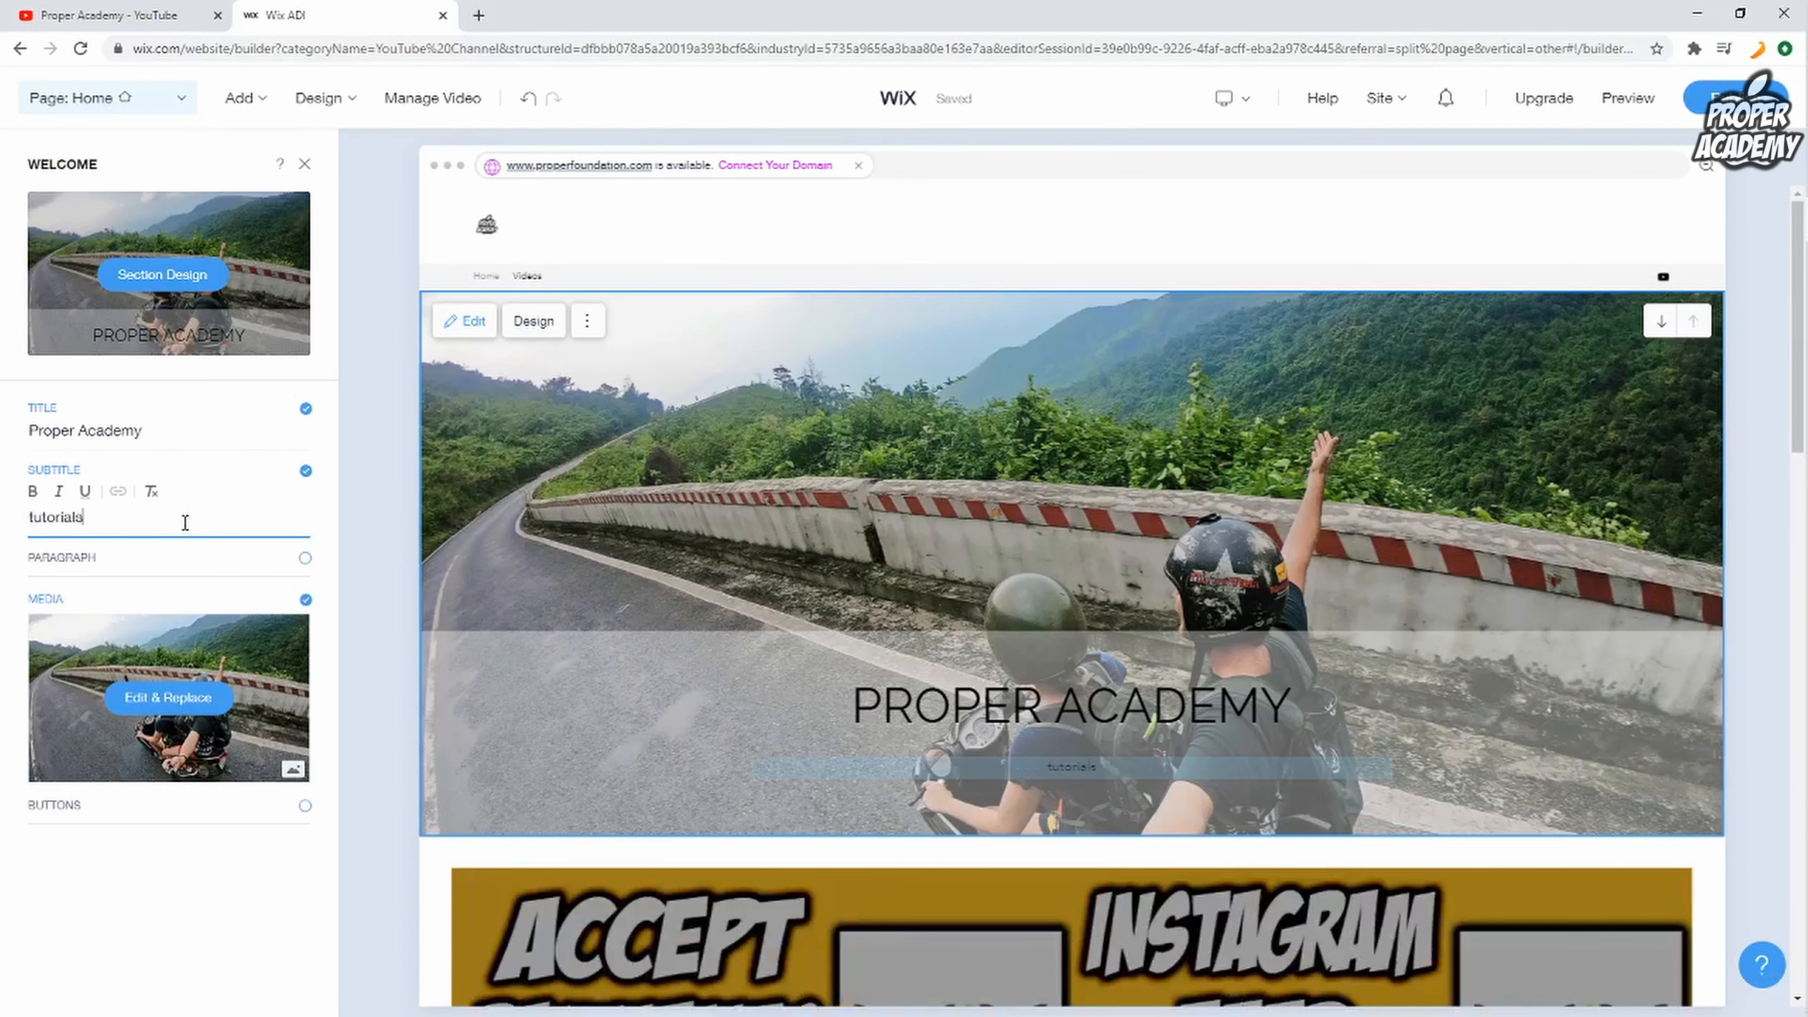
left_click(33, 491)
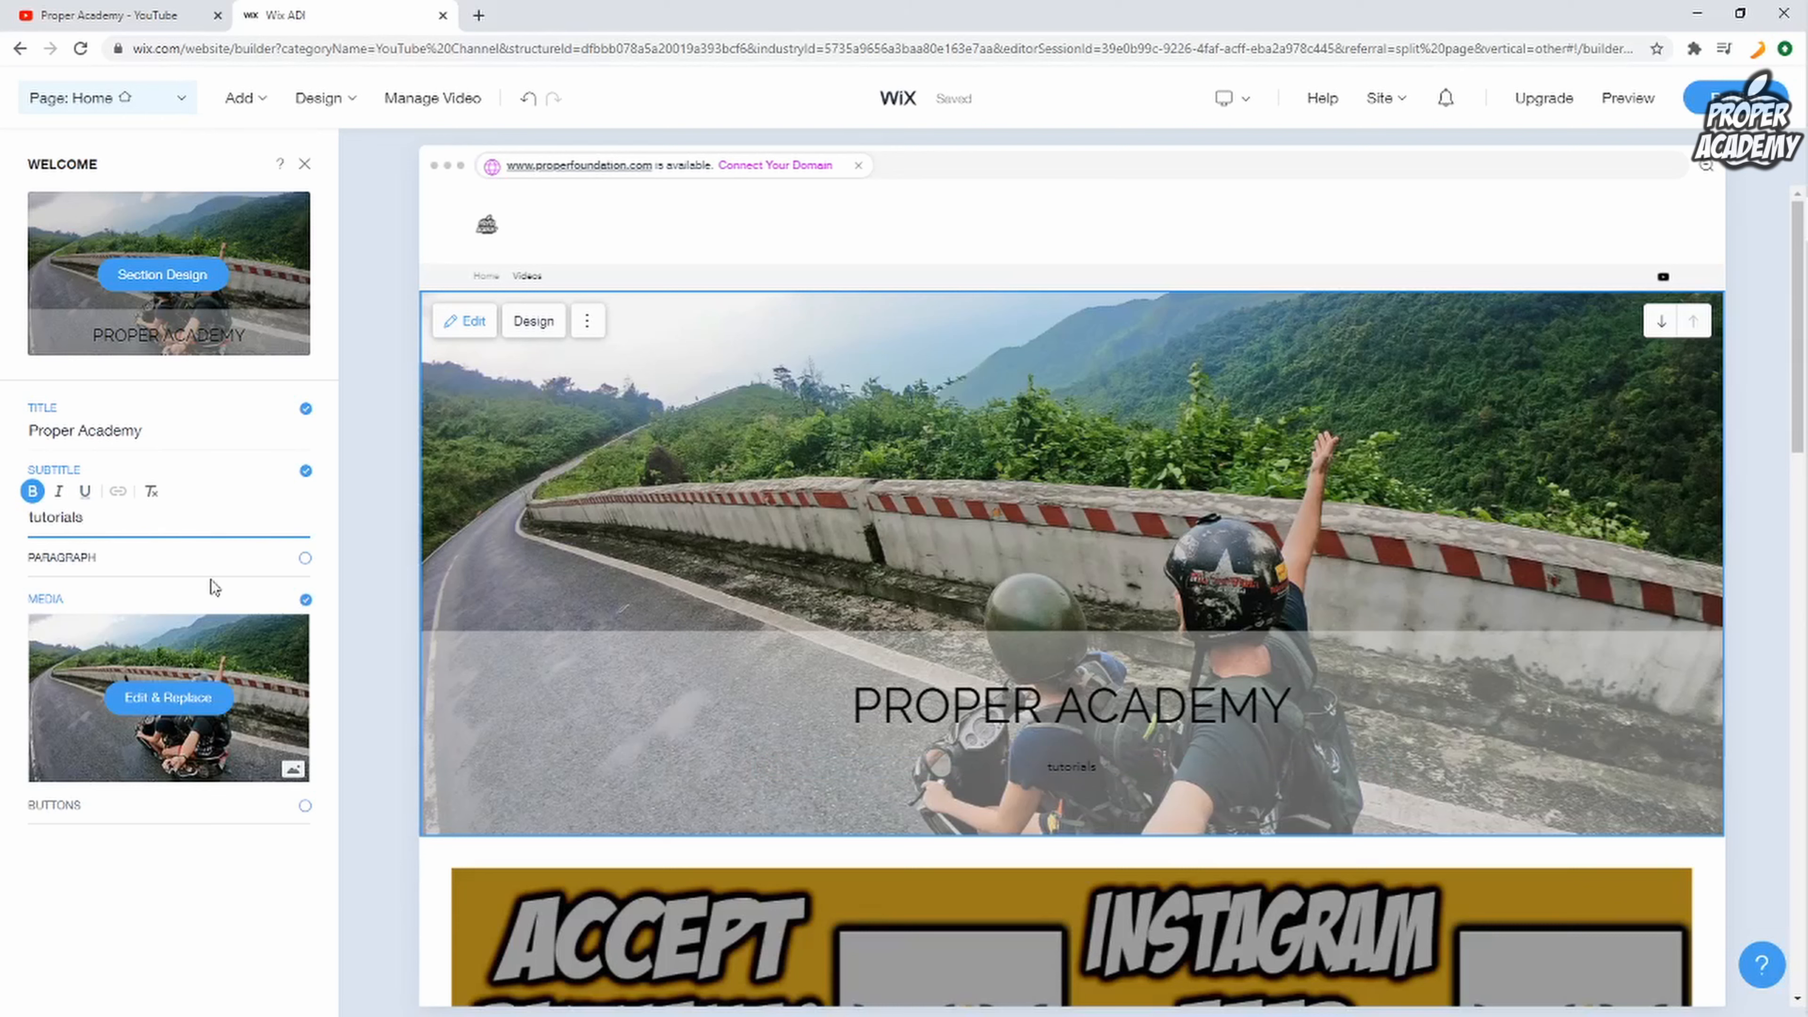
left_click(304, 165)
Step: Examine the home page's video section and browse the available Video Player layouts
scroll(718, 666, "down", 1)
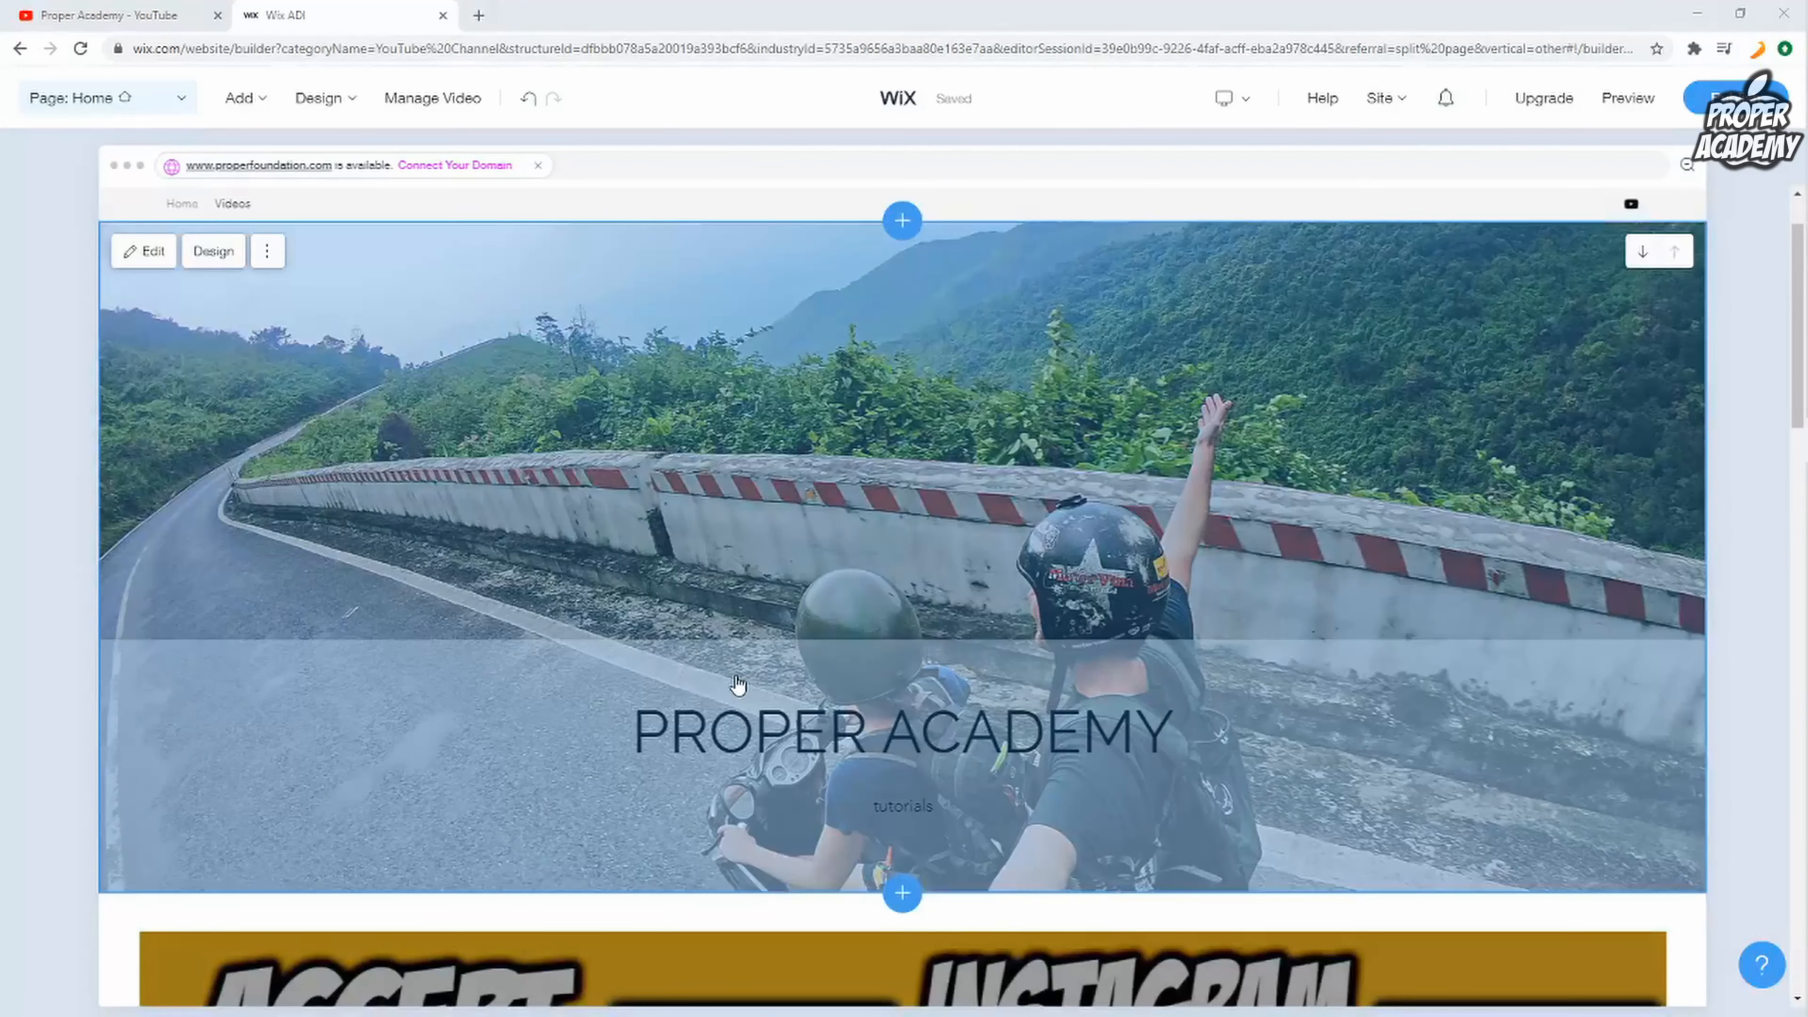
scroll(733, 697, "down", 5)
scroll(733, 697, "down", 7)
scroll(772, 650, "up", 3)
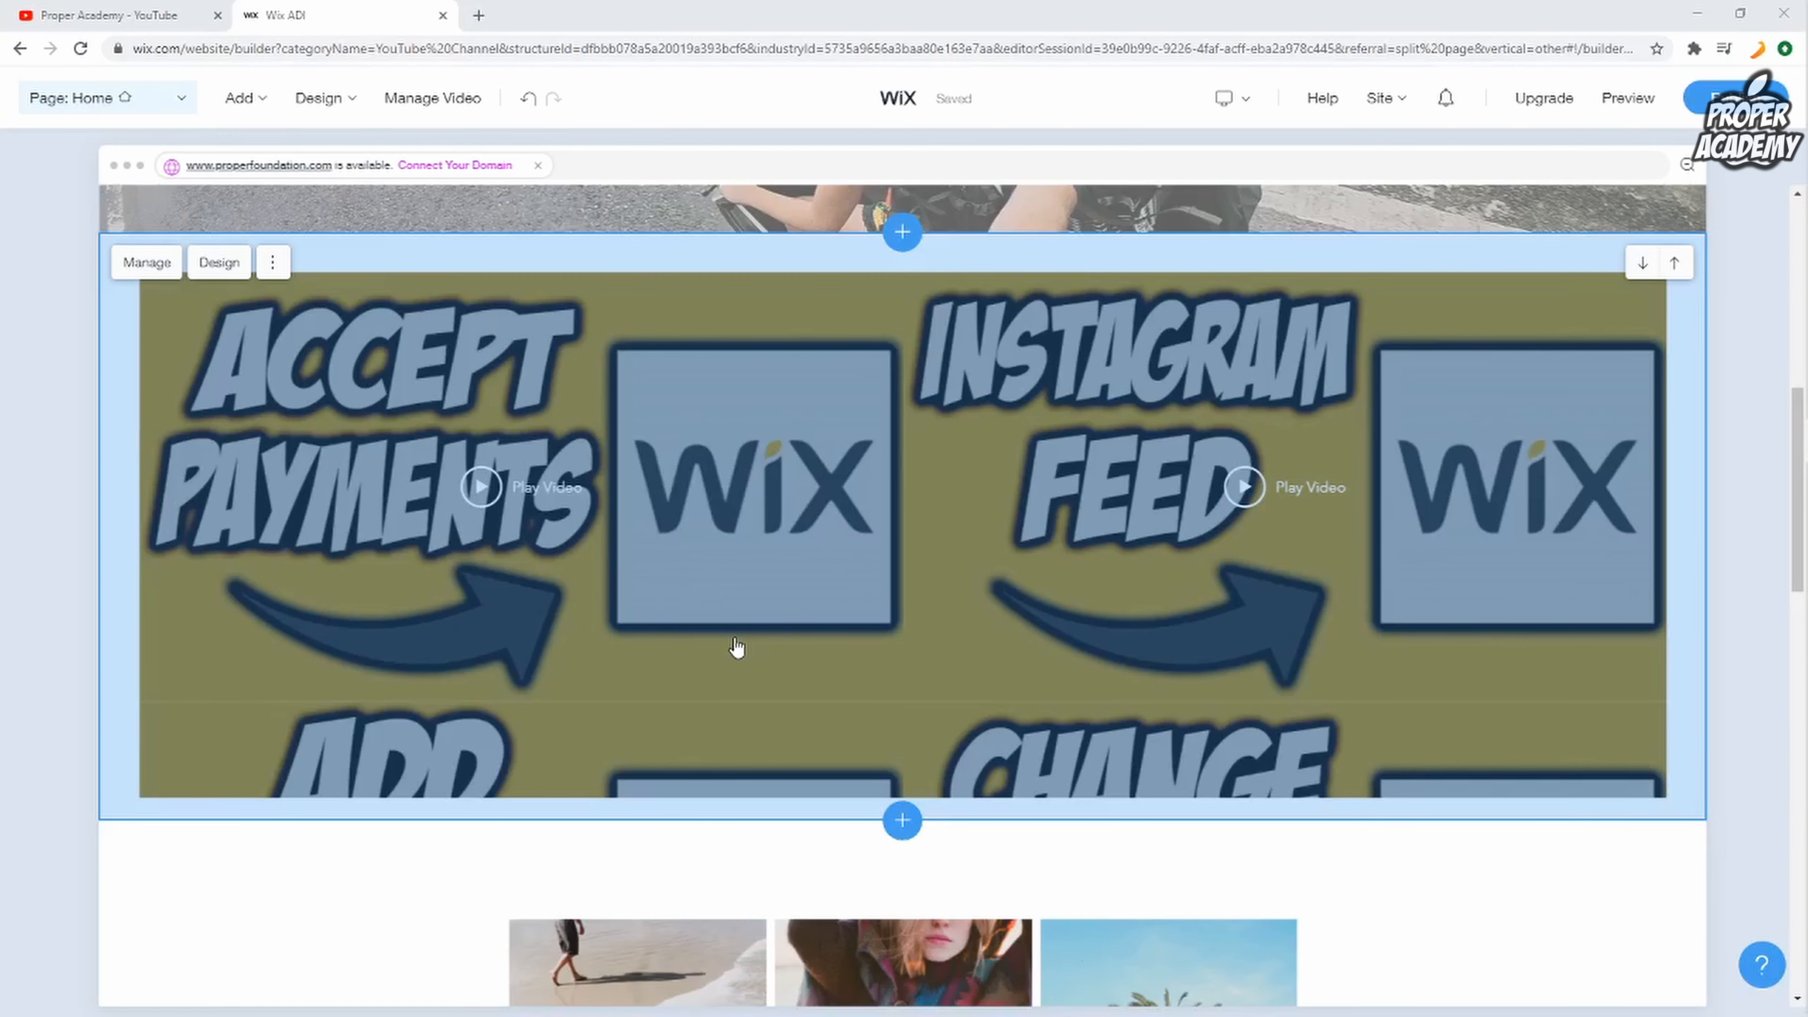
scroll(739, 647, "down", 2)
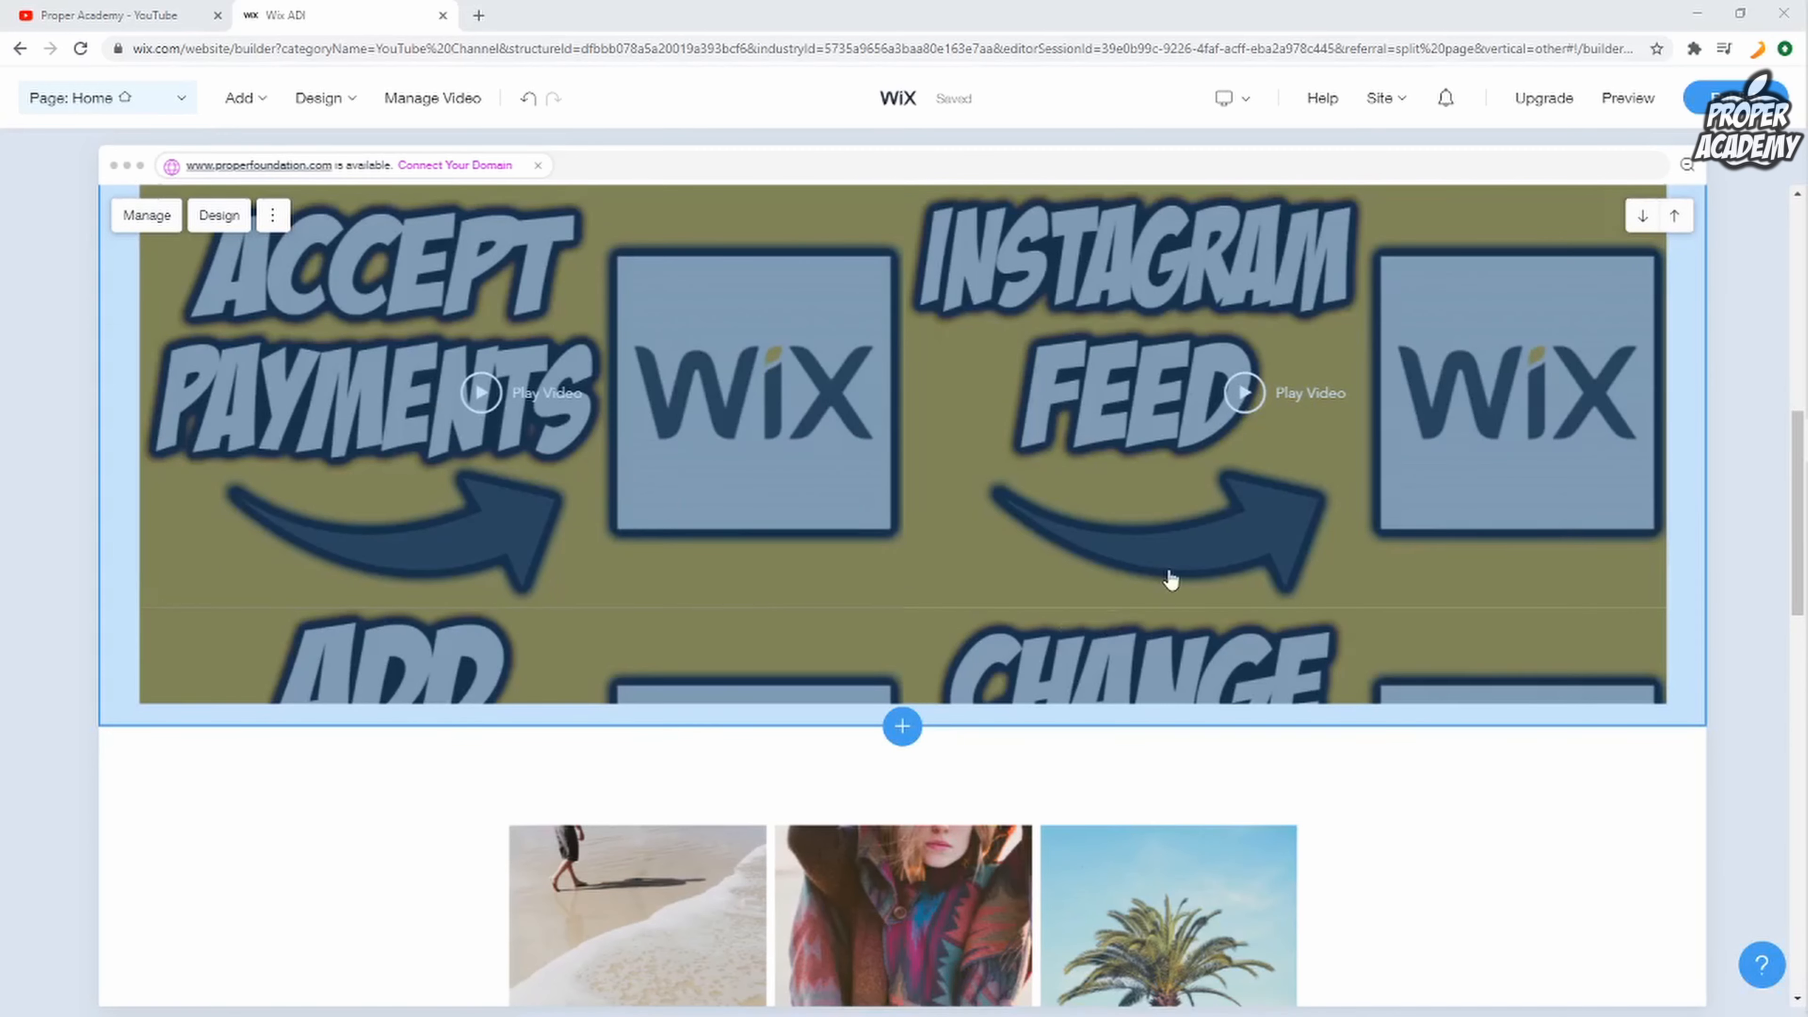
left_click(220, 215)
mouse_move(170, 744)
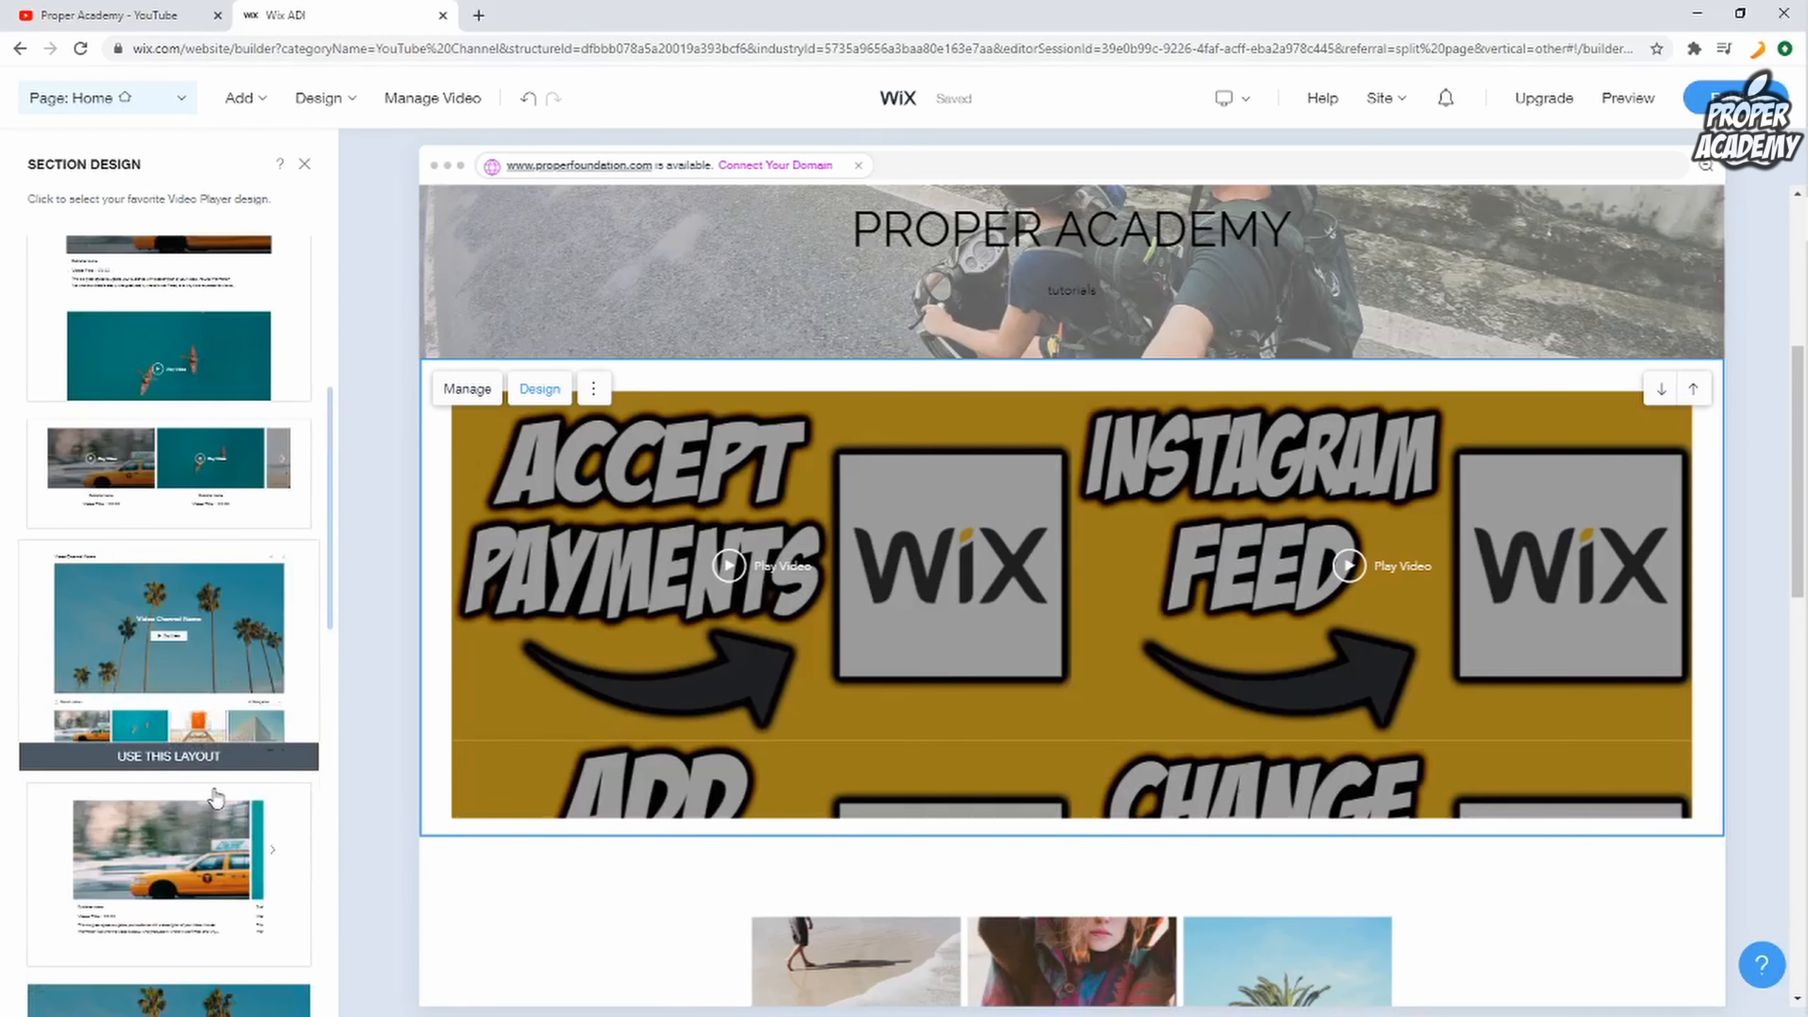
left_click(305, 165)
Step: Turn on Full Width for the Instagram Feed section
scroll(833, 614, "down", 6)
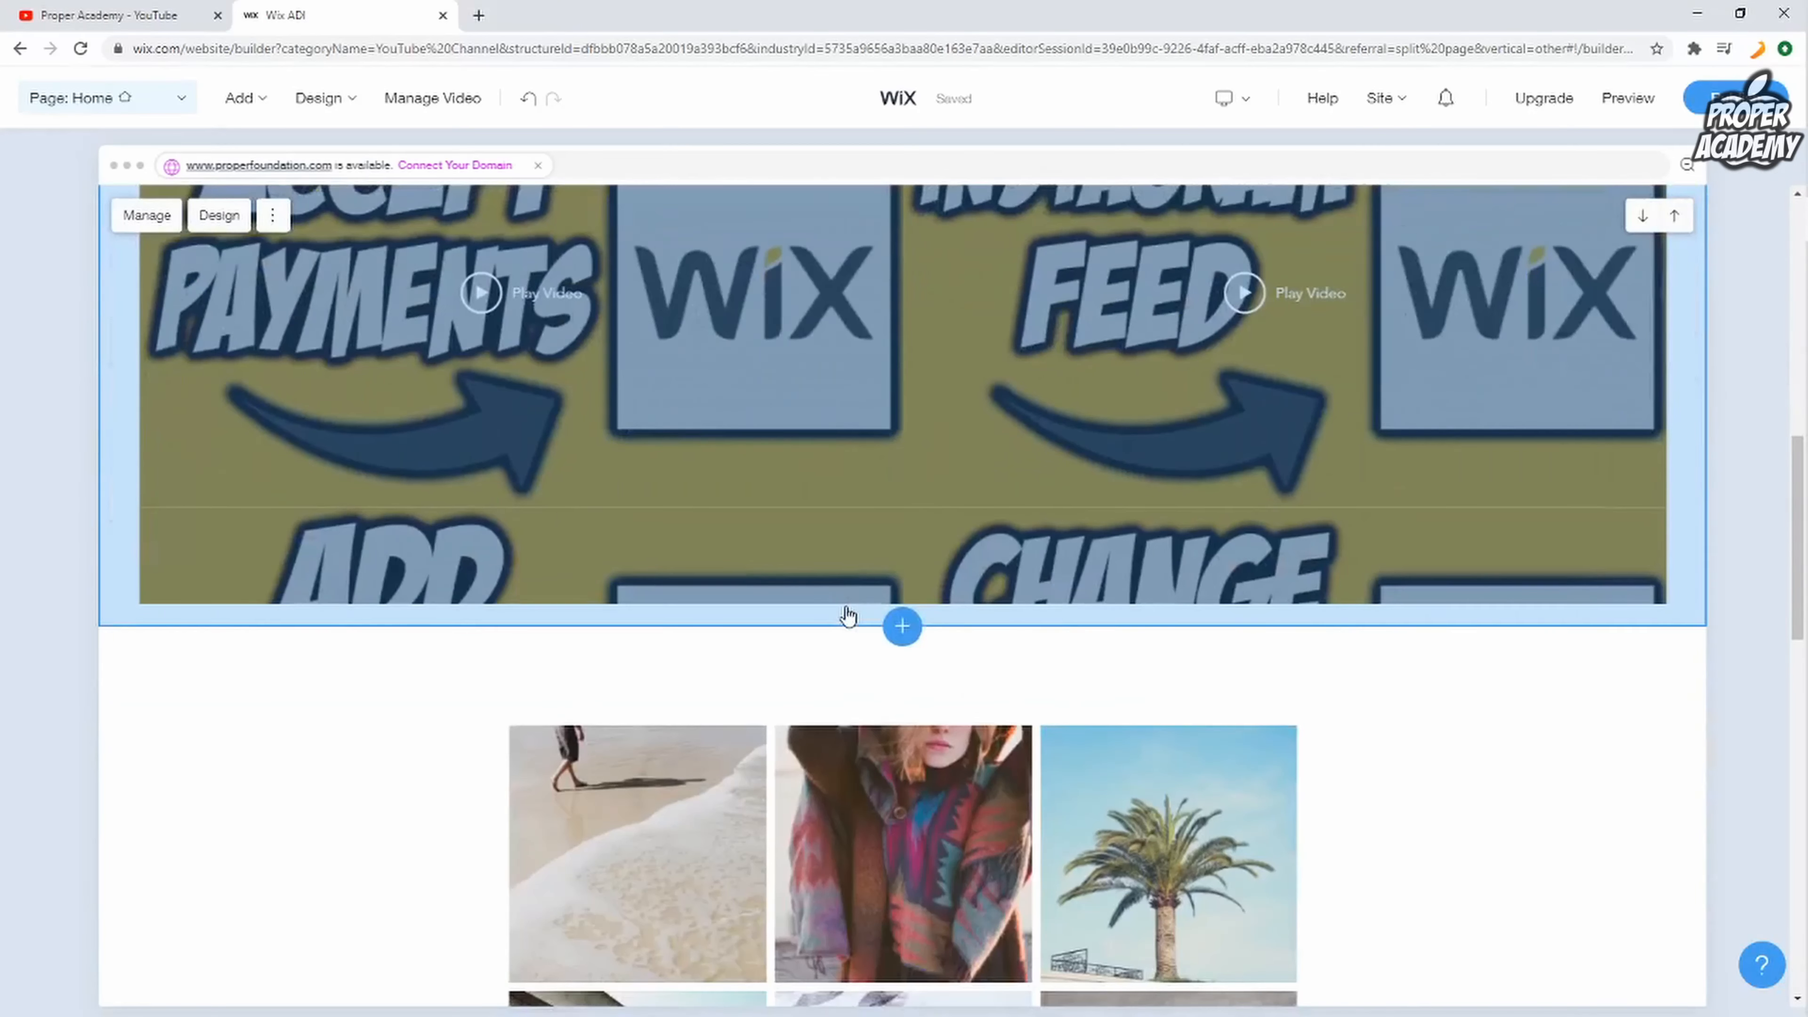
scroll(857, 611, "down", 4)
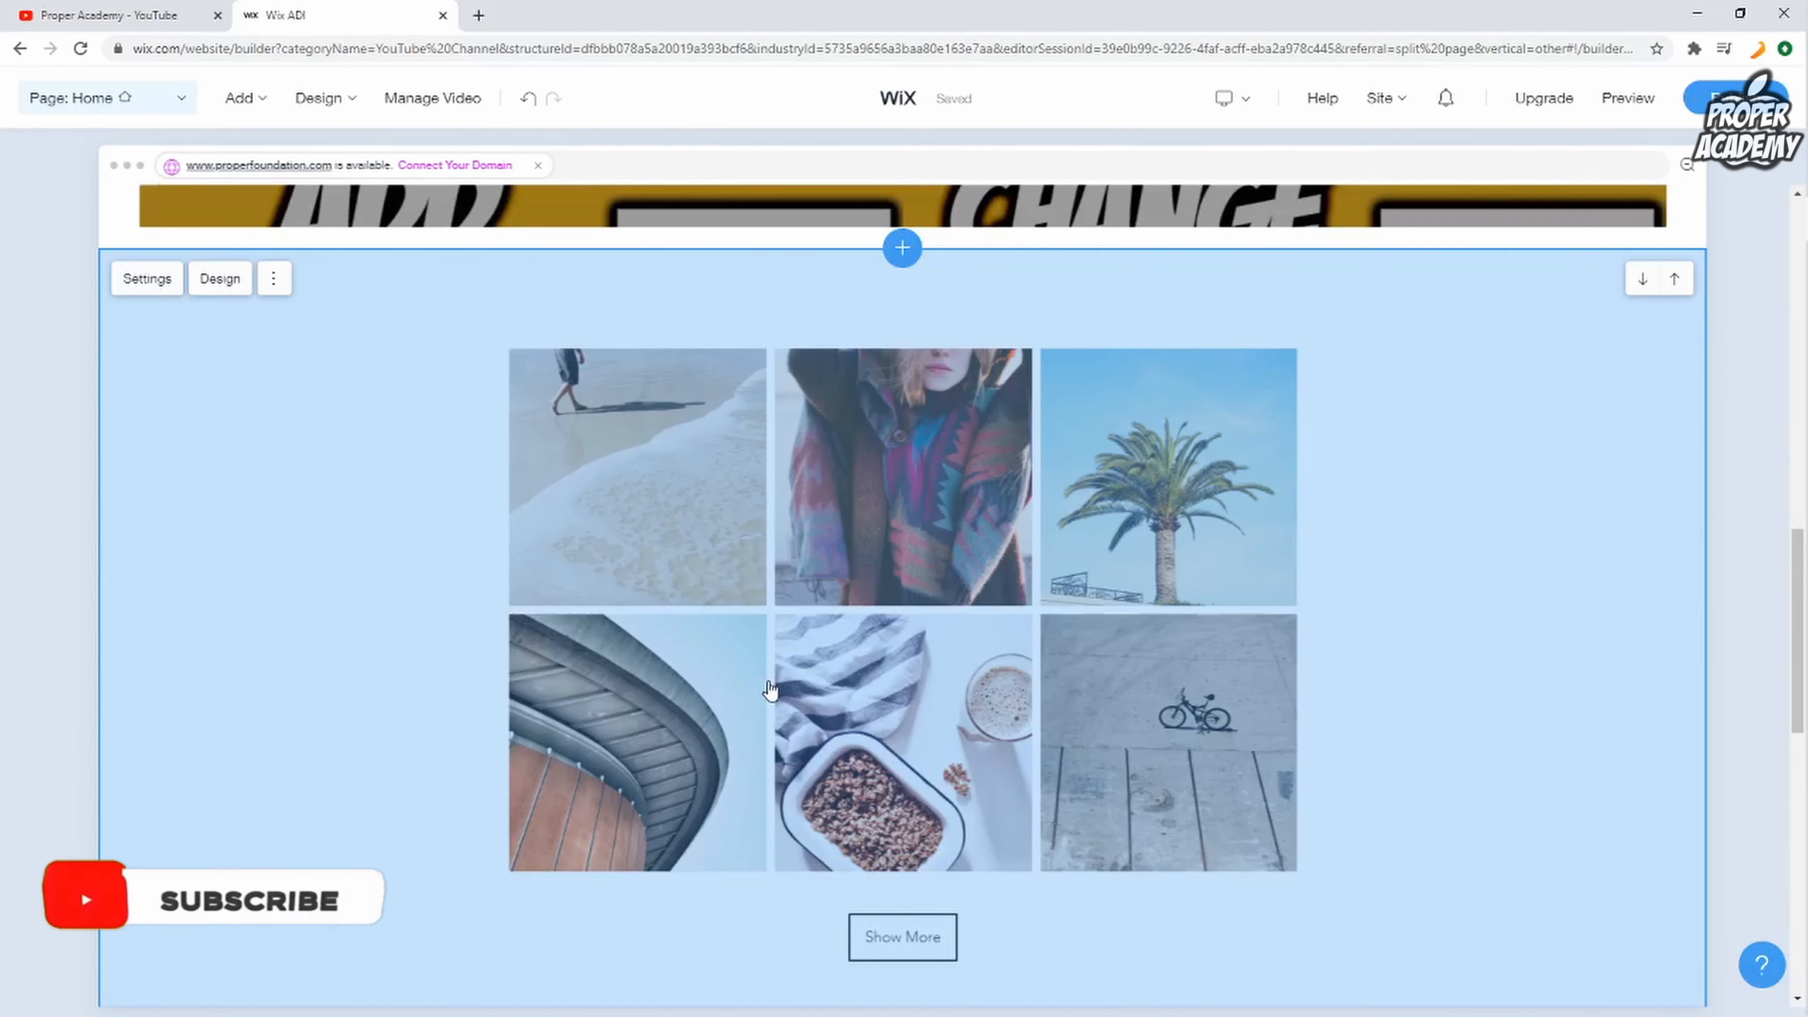
left_click(146, 278)
left_click(298, 321)
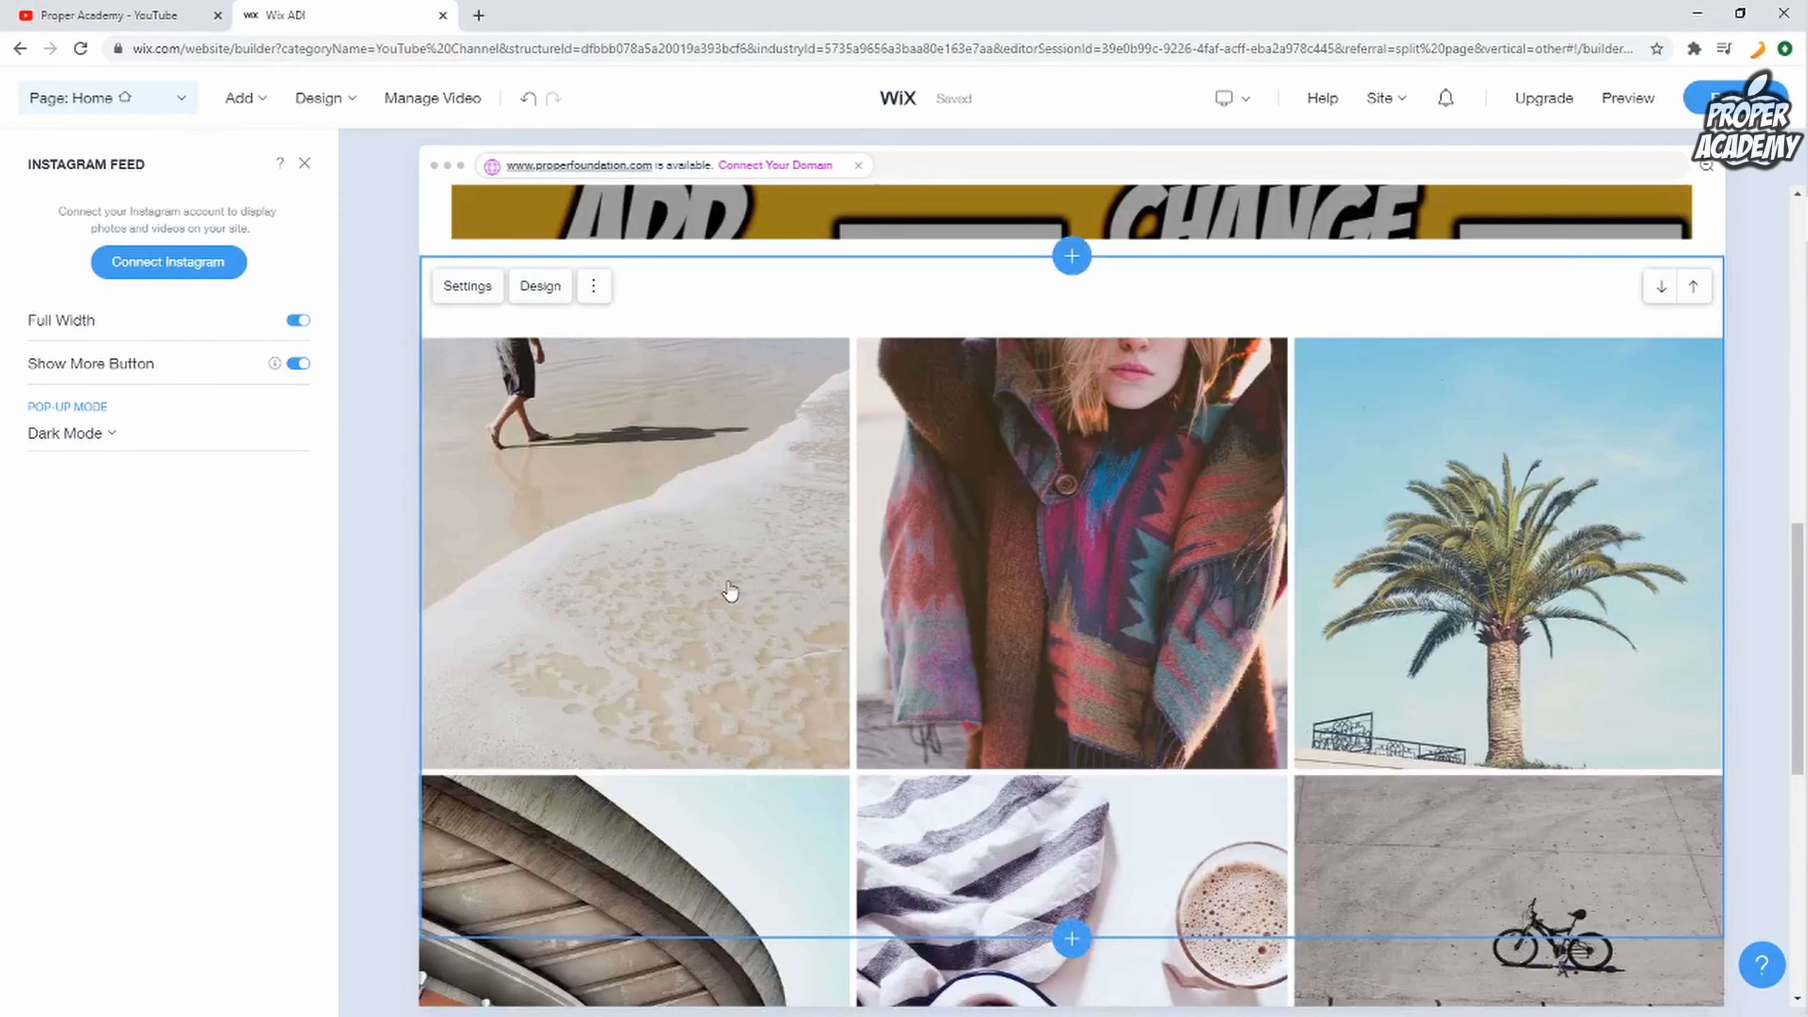
scroll(730, 570, "down", 1)
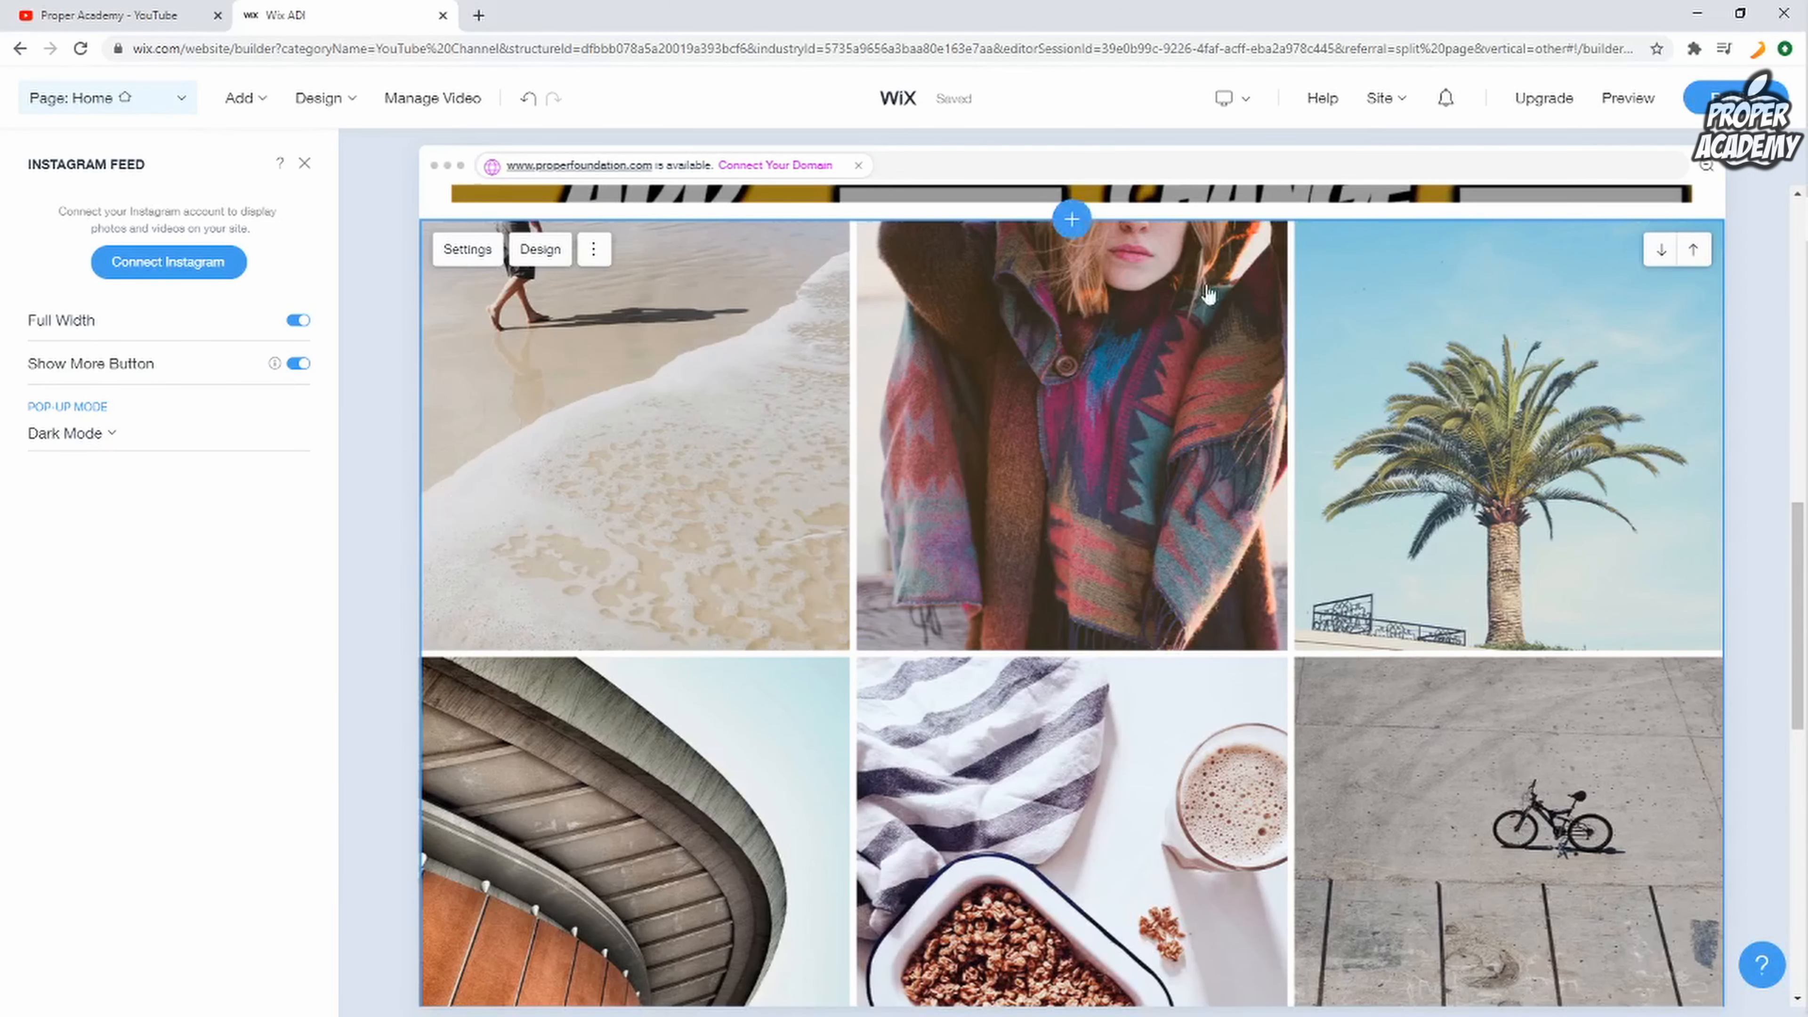
left_click(304, 169)
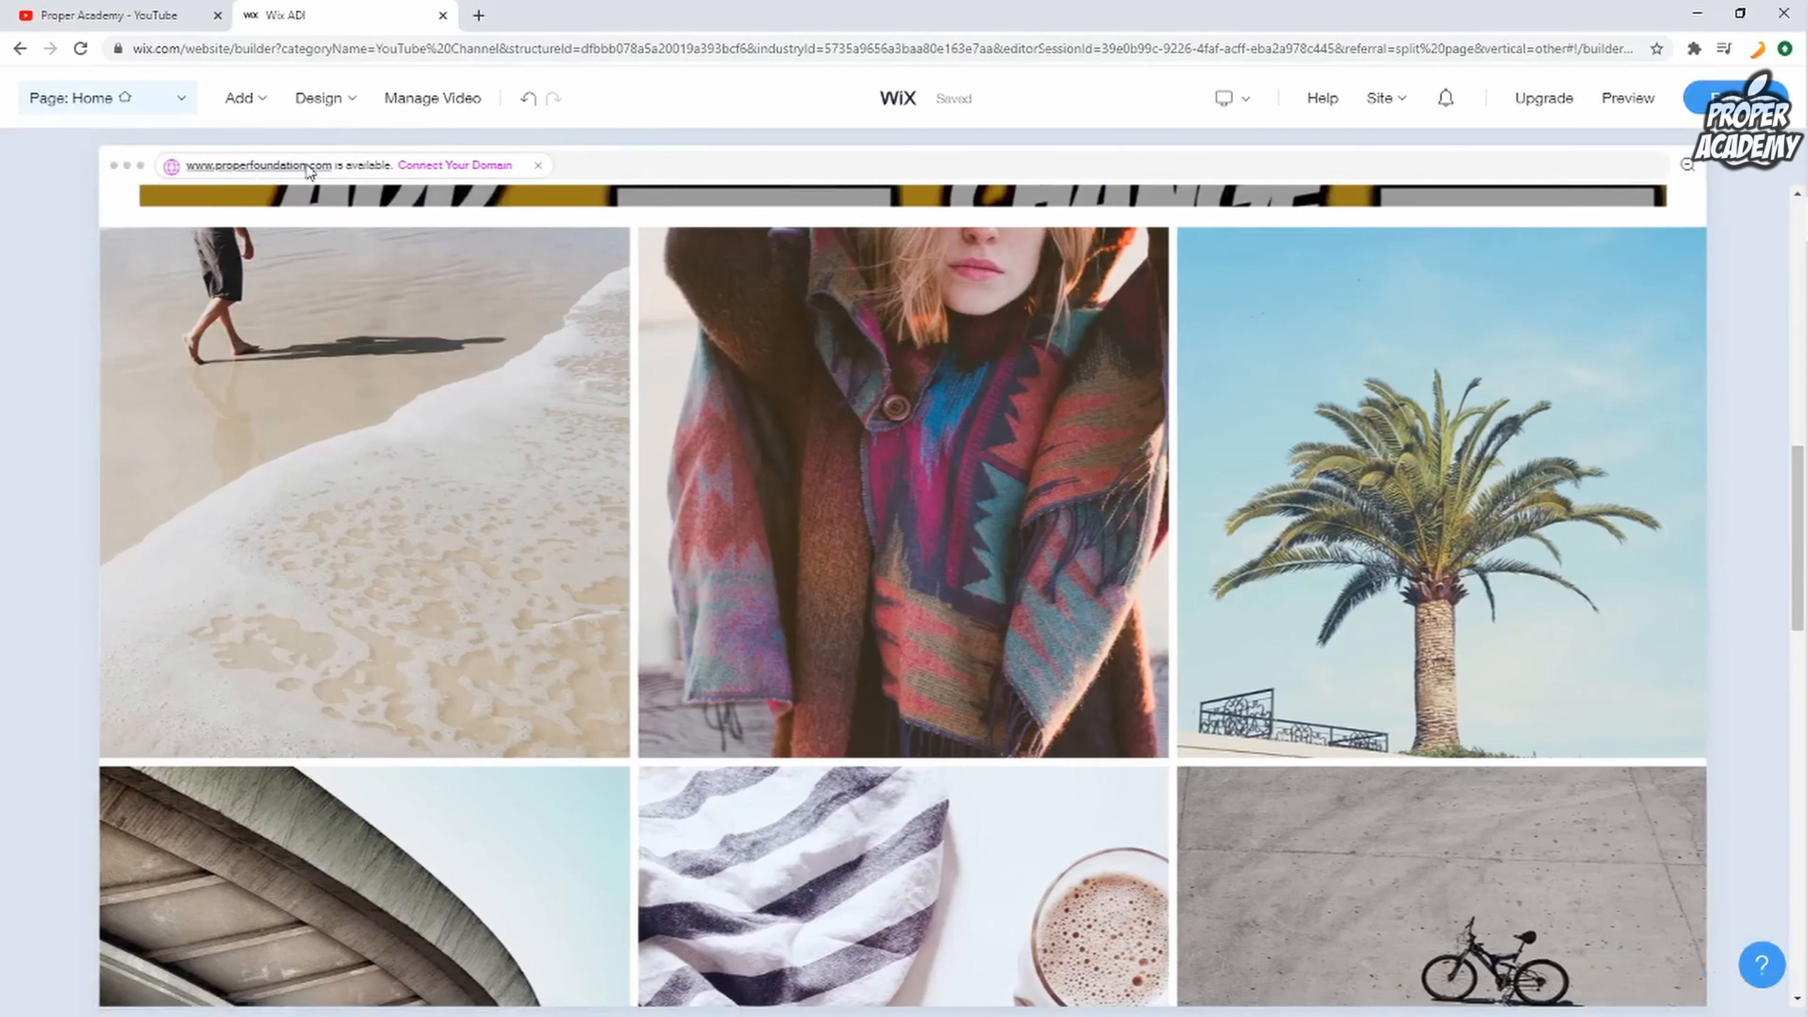
Step: Review the contact section with its form and map, and return to the video section
scroll(834, 385, "down", 10)
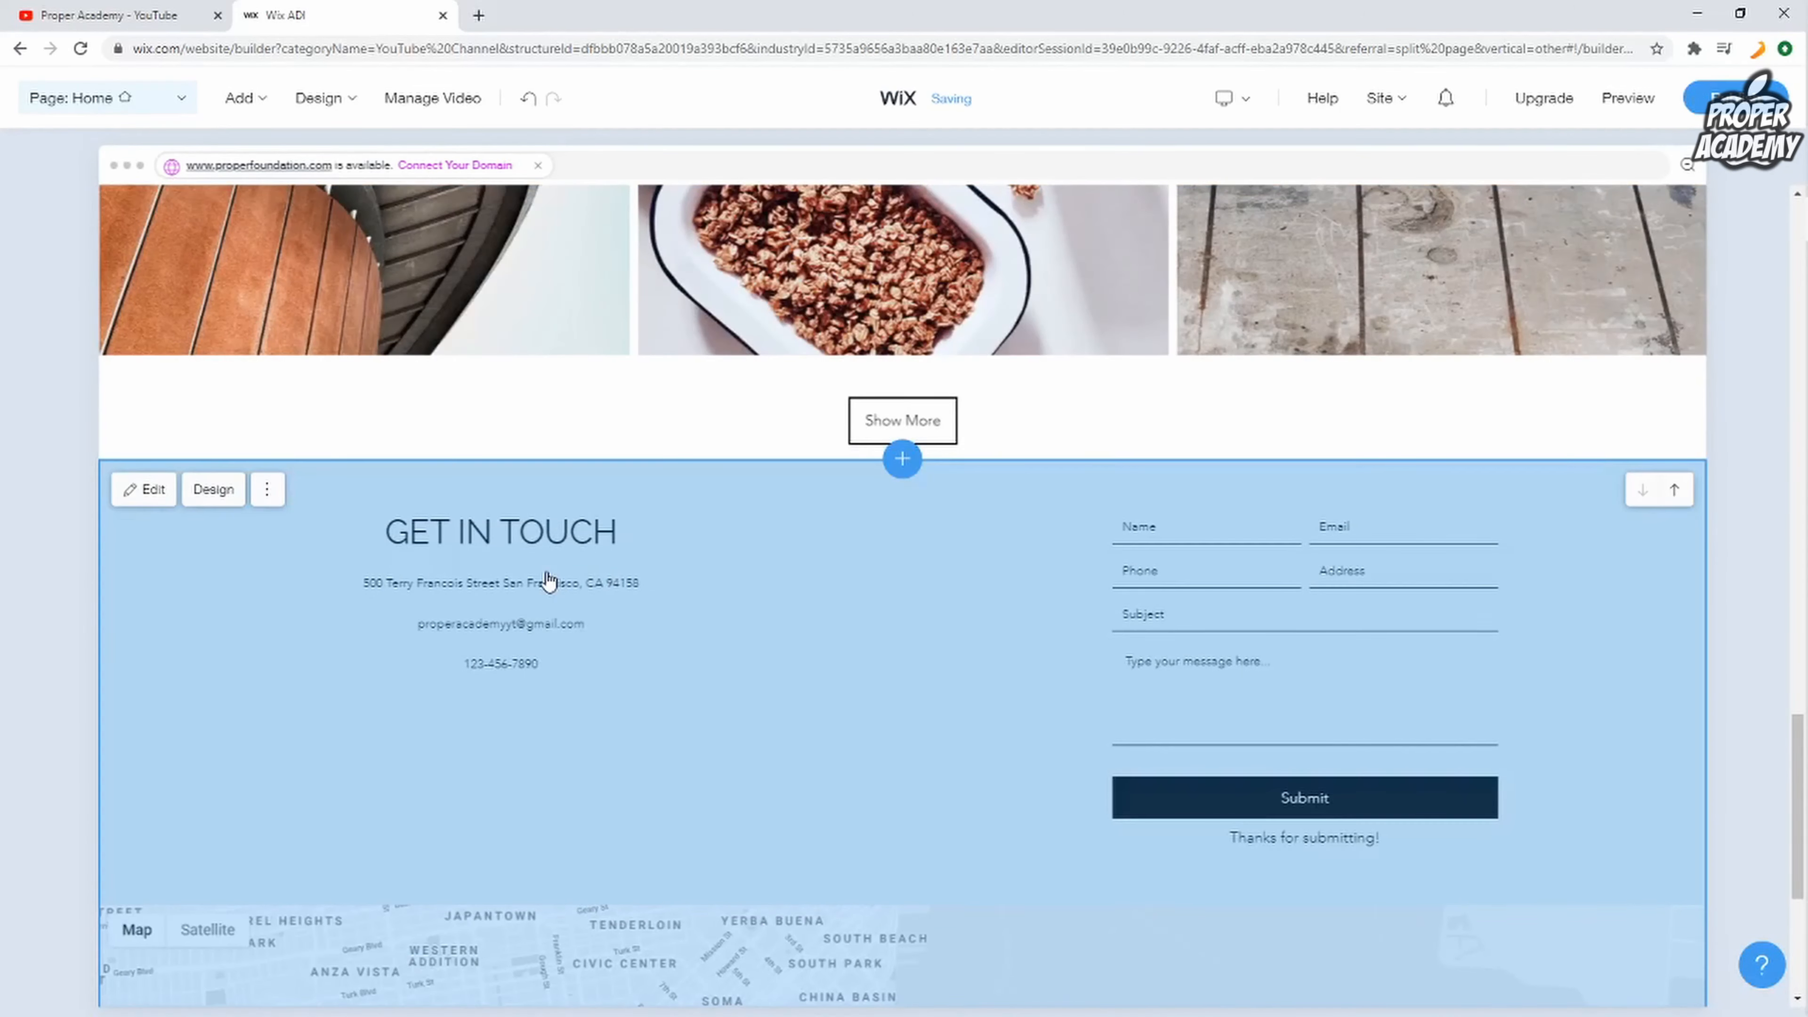
scroll(590, 622, "down", 1)
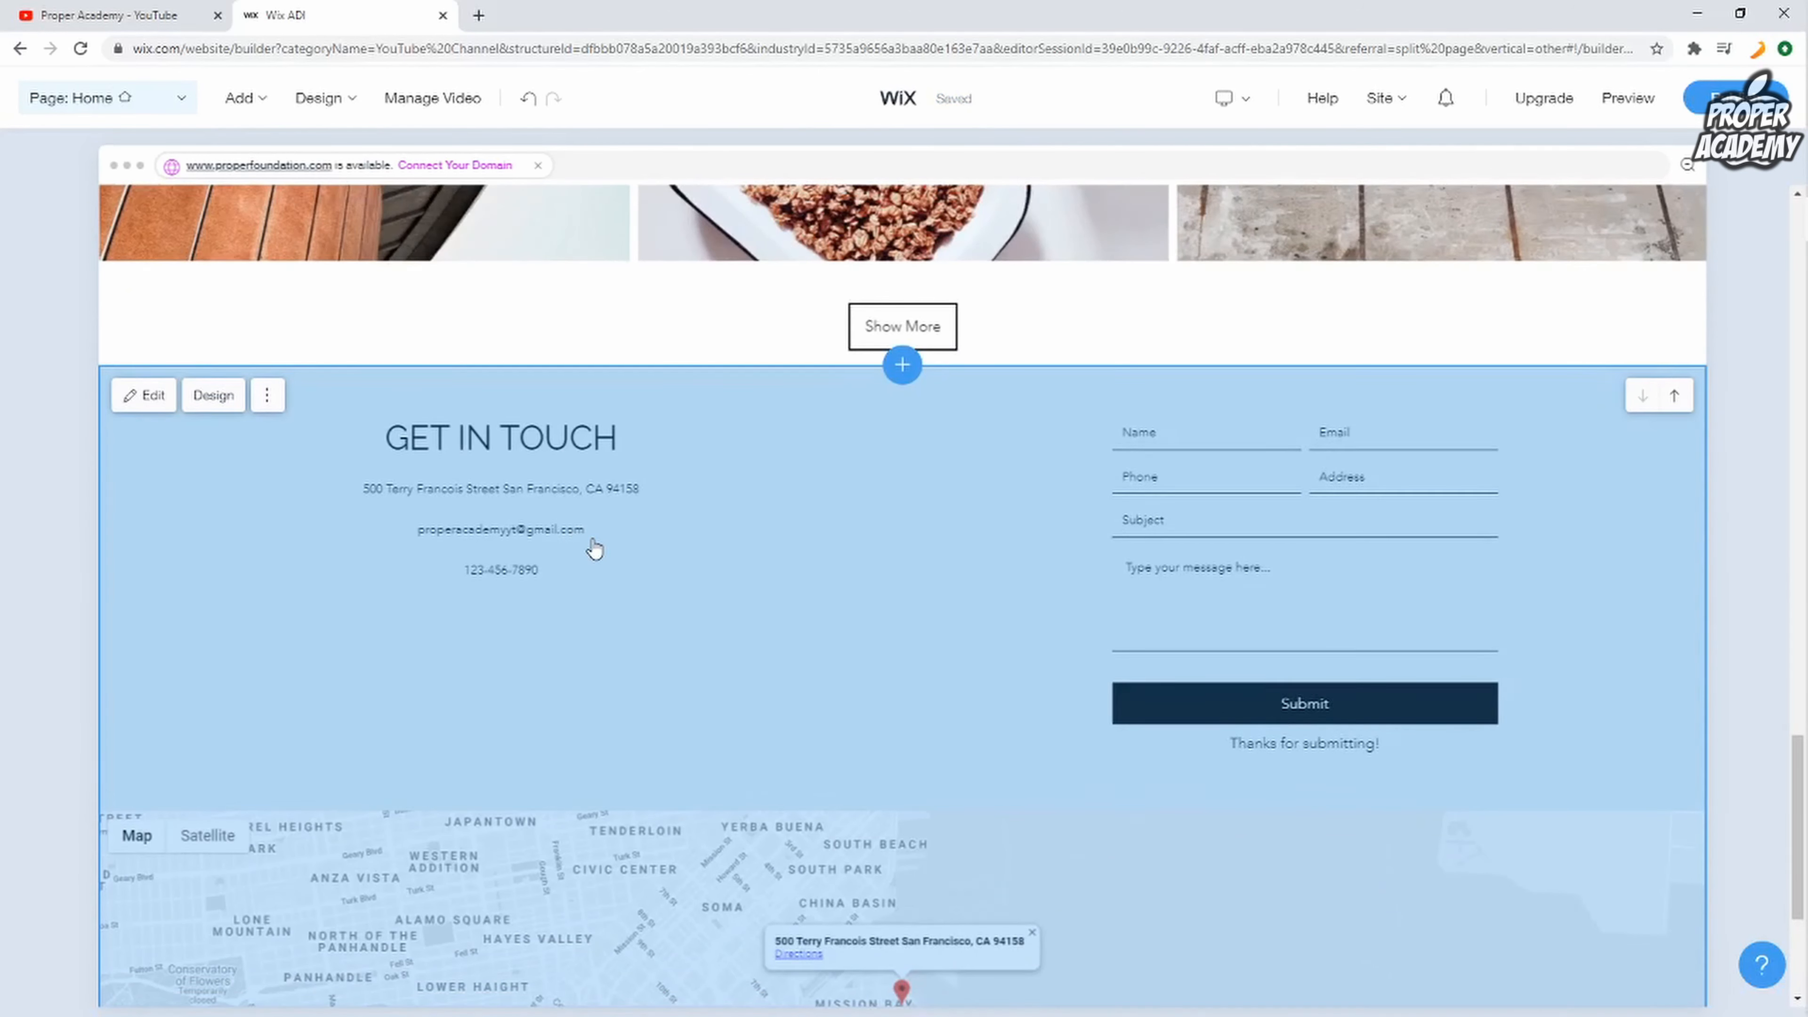
scroll(594, 548, "down", 1)
scroll(594, 549, "up", 1)
scroll(917, 665, "down", 1)
scroll(917, 666, "down", 3)
scroll(924, 670, "up", 2)
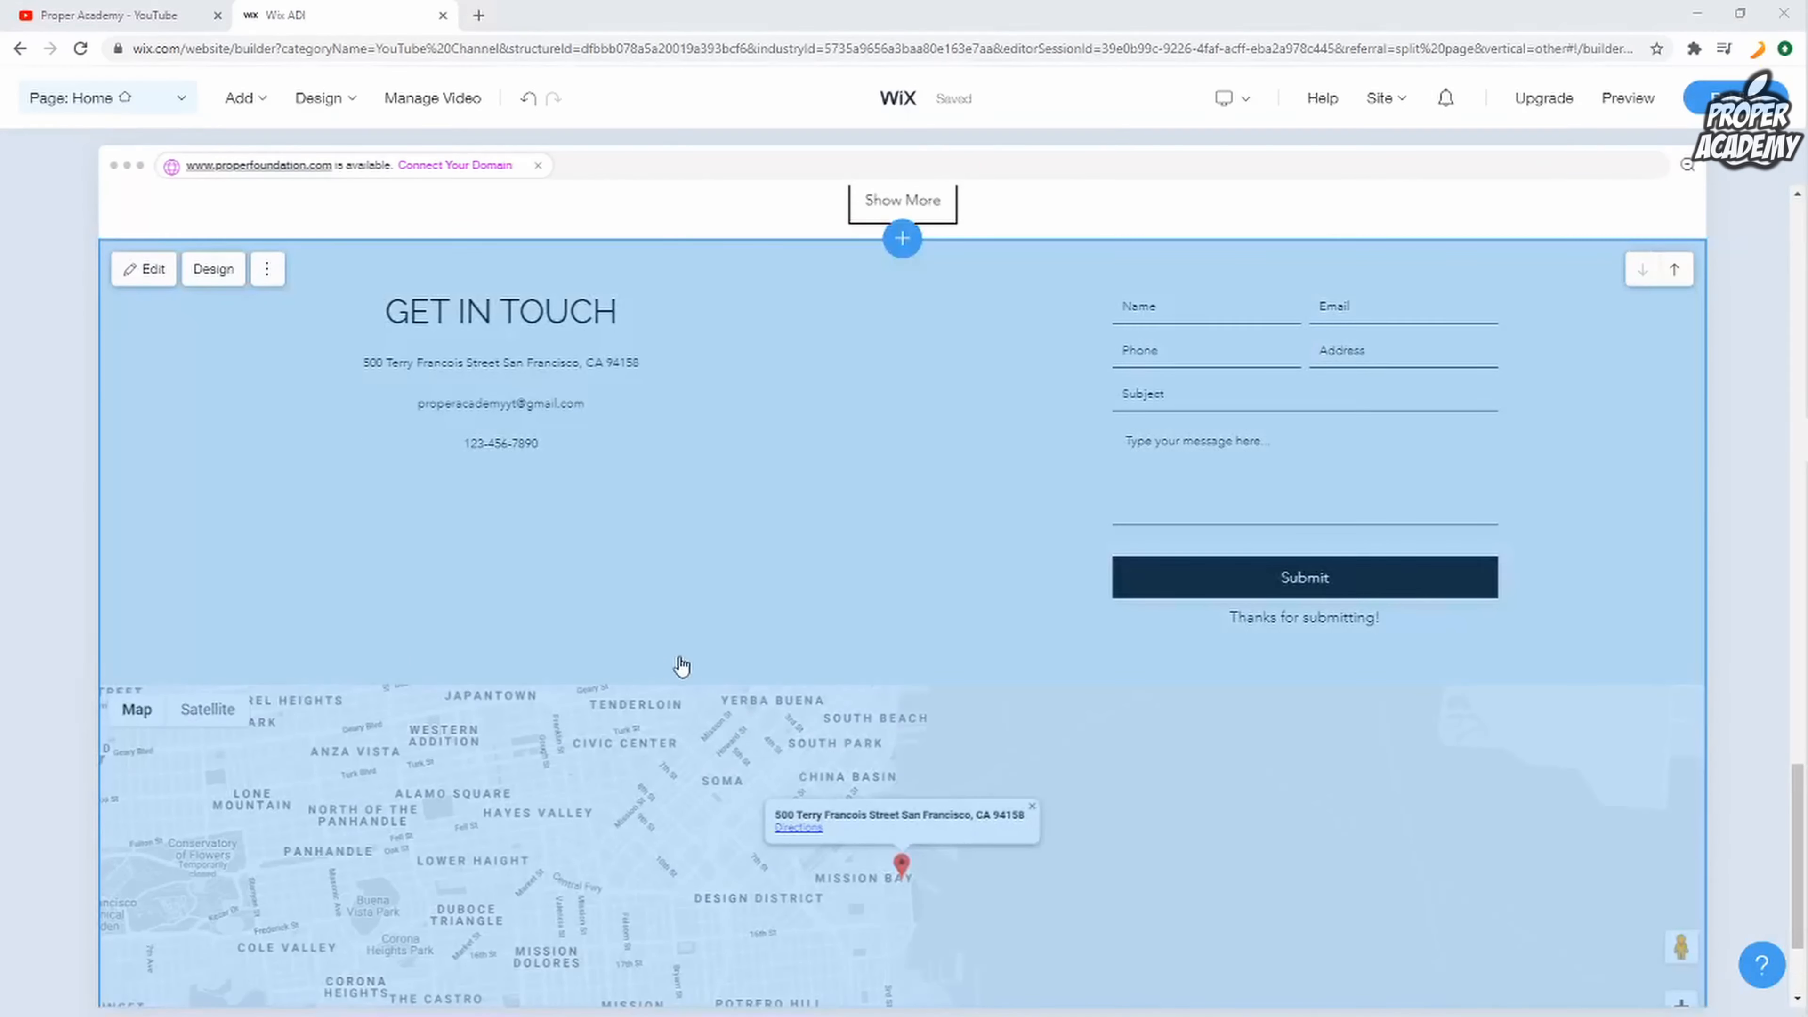
scroll(897, 556, "up", 10)
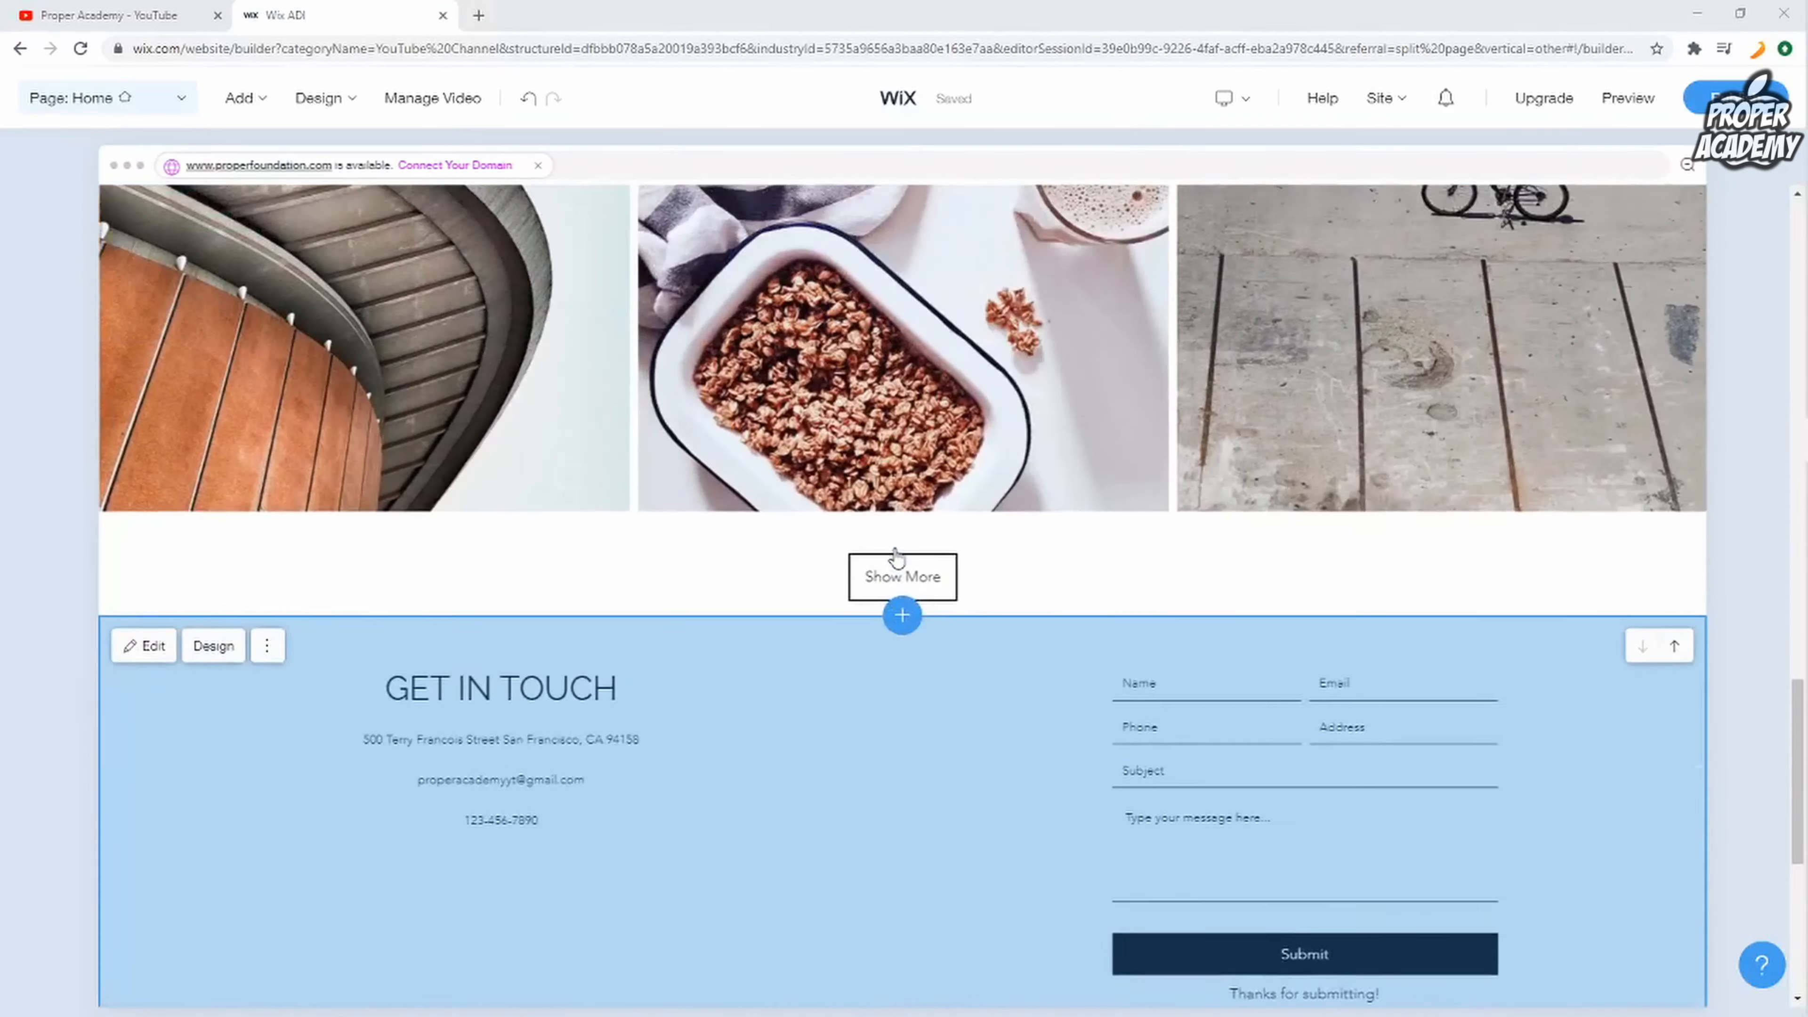
scroll(897, 559, "up", 10)
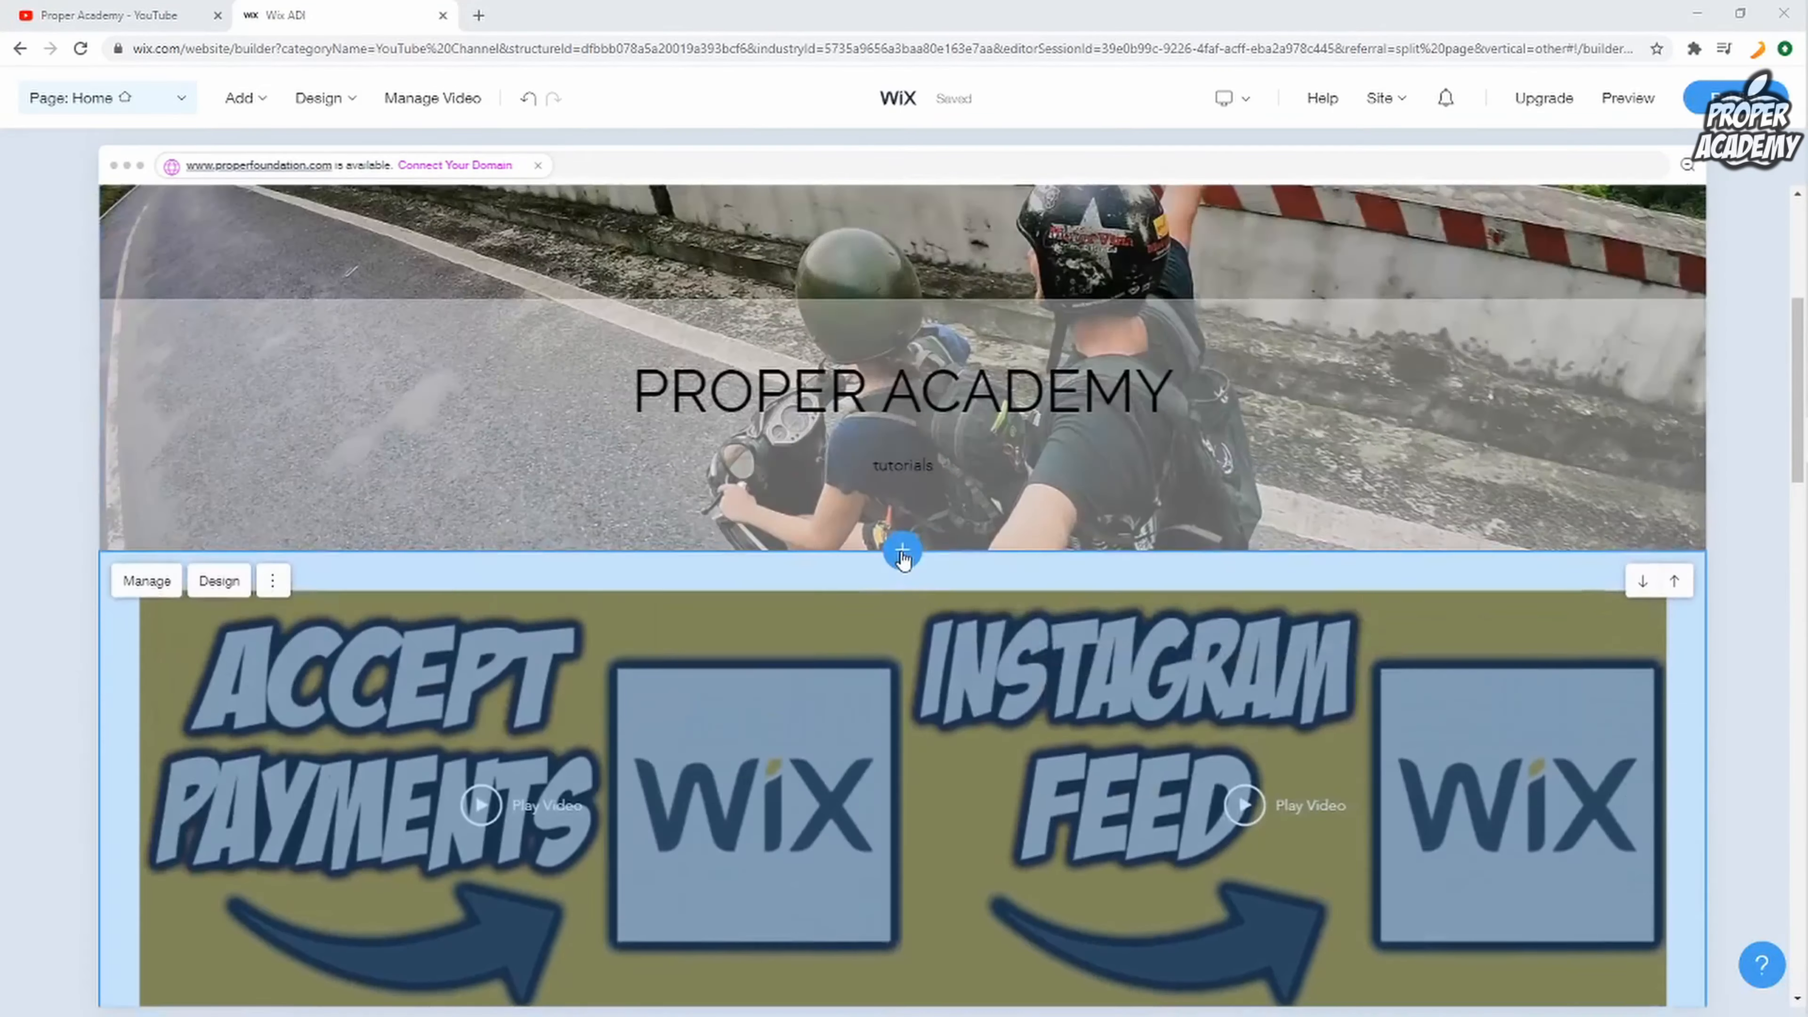